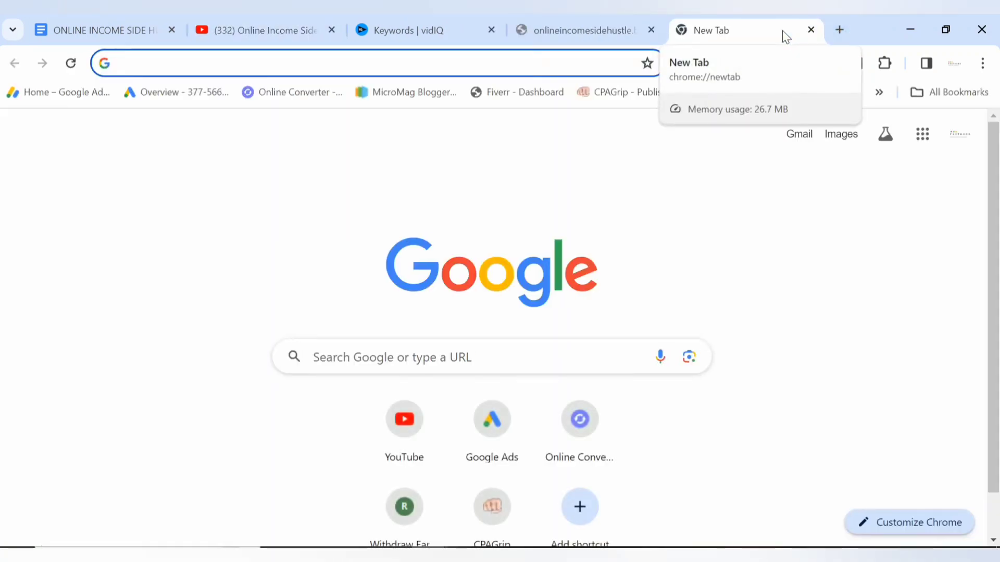
Search Google for 'free blogger templates' from the new tab's address bar suggestion.
type("free blogger templates")
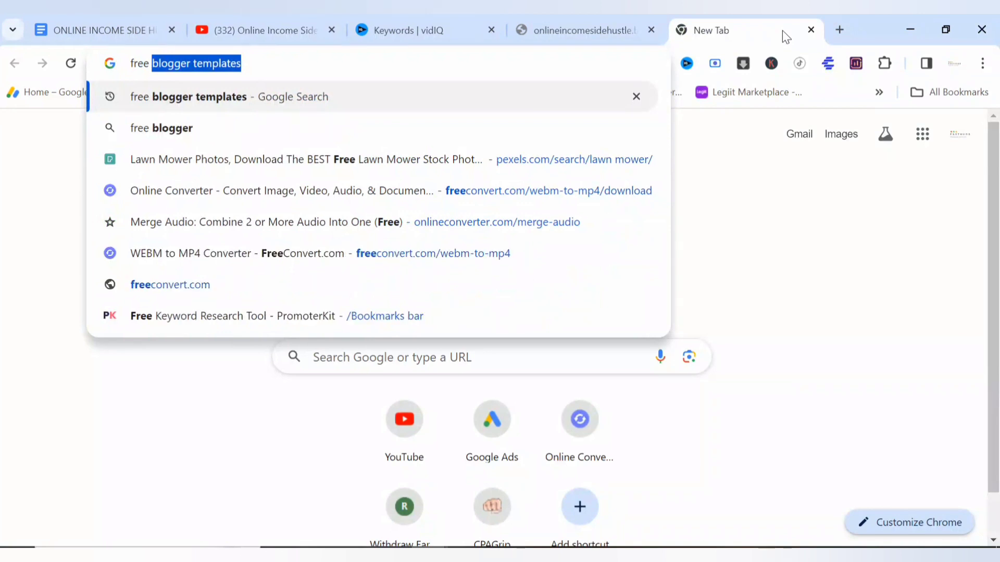
left_click(273, 98)
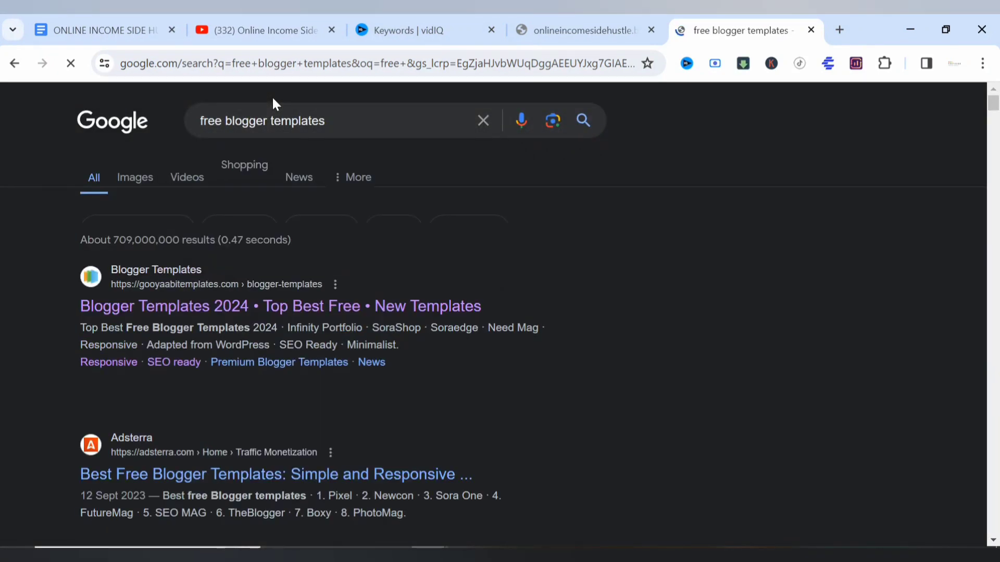
Open the gooyaabitemplates.com result, go to its Free Blogger Templates listing and dismiss the ad.
left_click(194, 311)
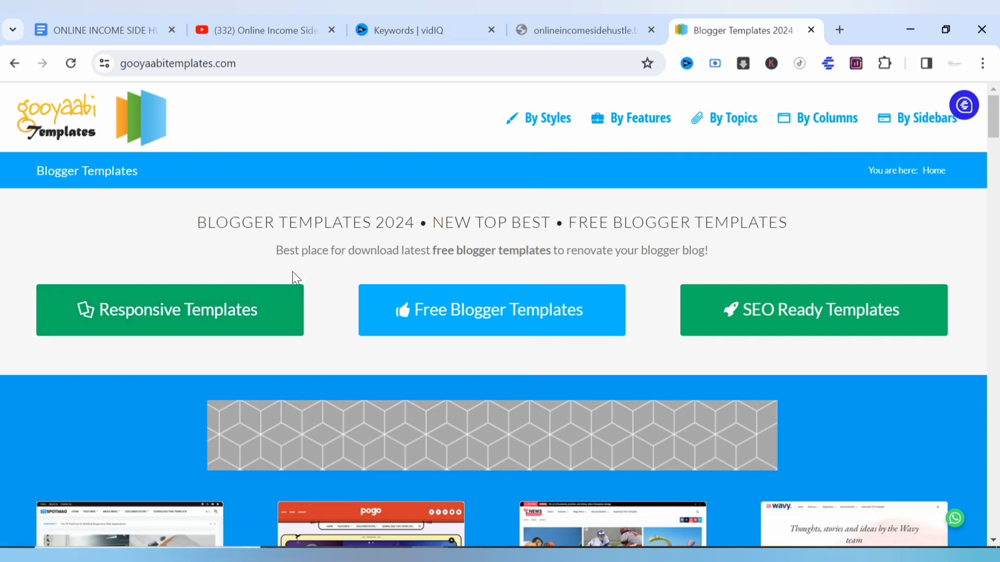
left_click(422, 327)
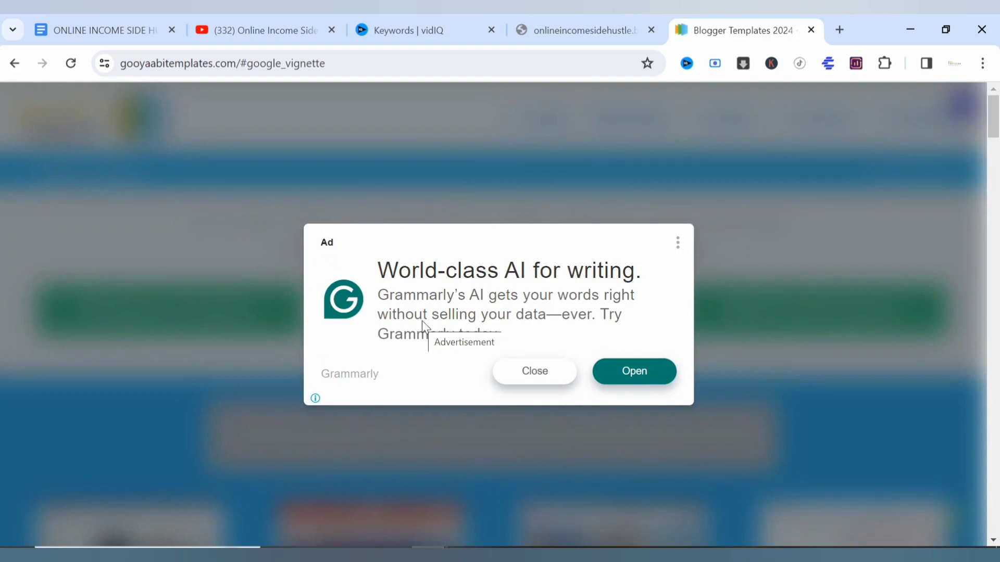
left_click(549, 379)
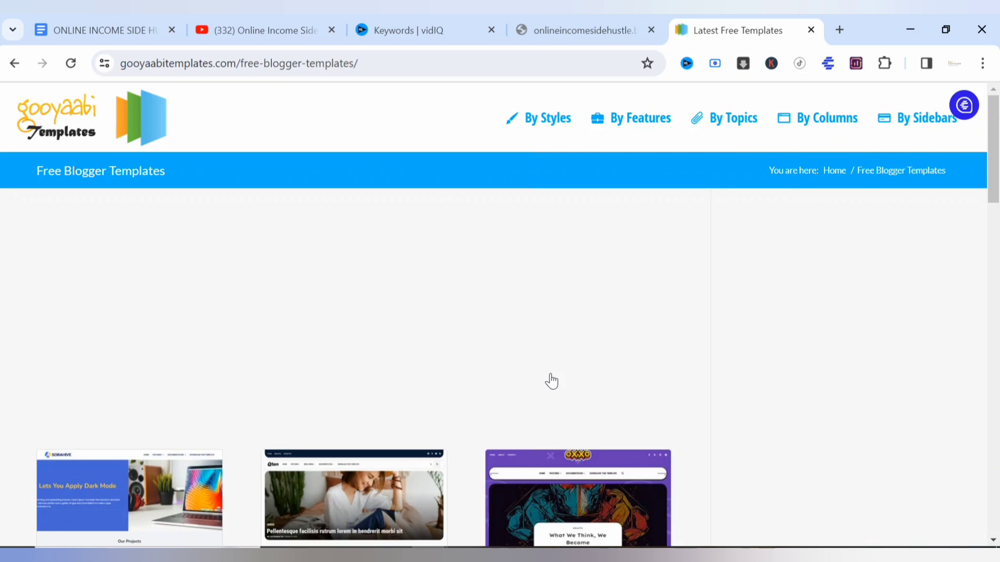
scroll(551, 382, "down", 5)
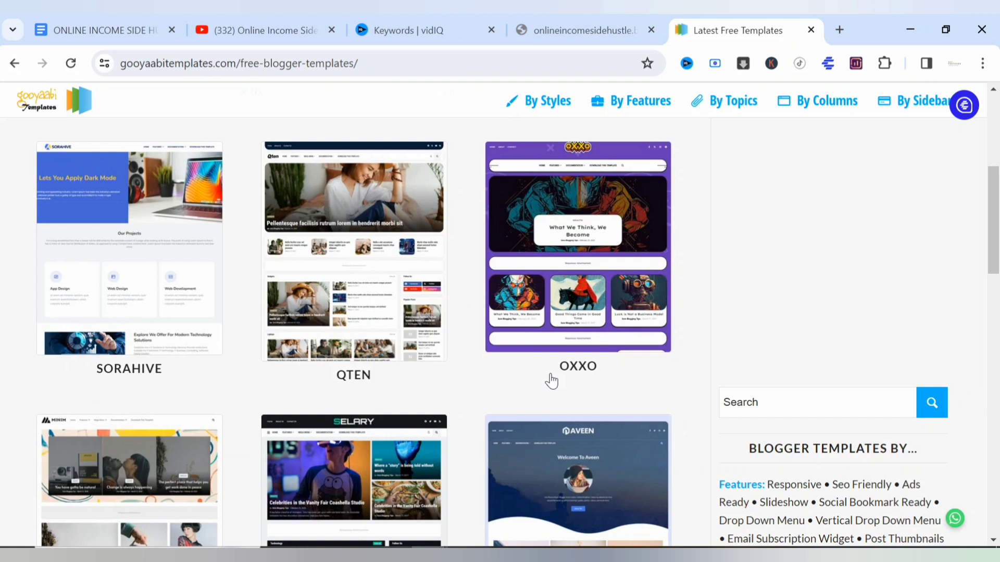
scroll(551, 381, "down", 1)
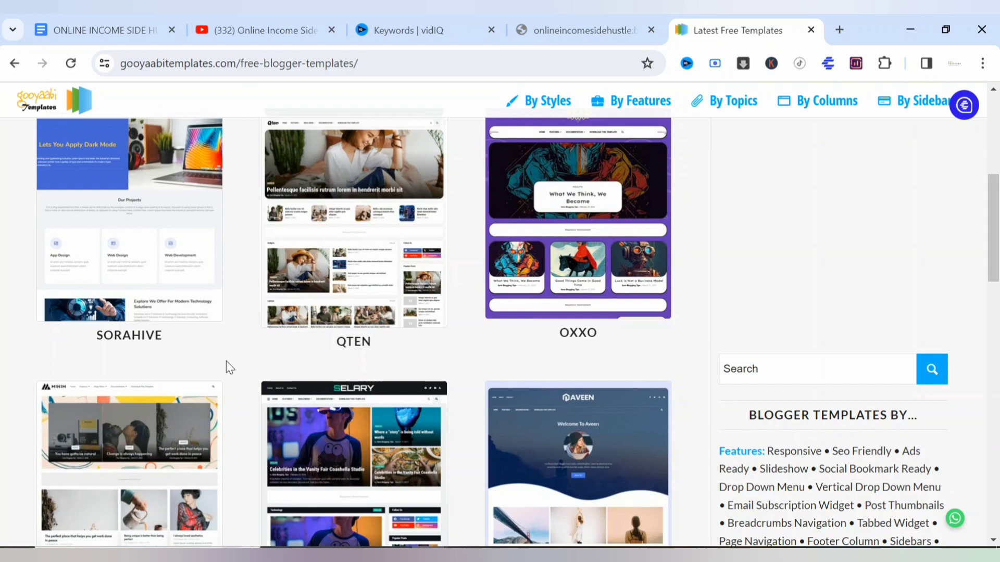
scroll(243, 348, "up", 1)
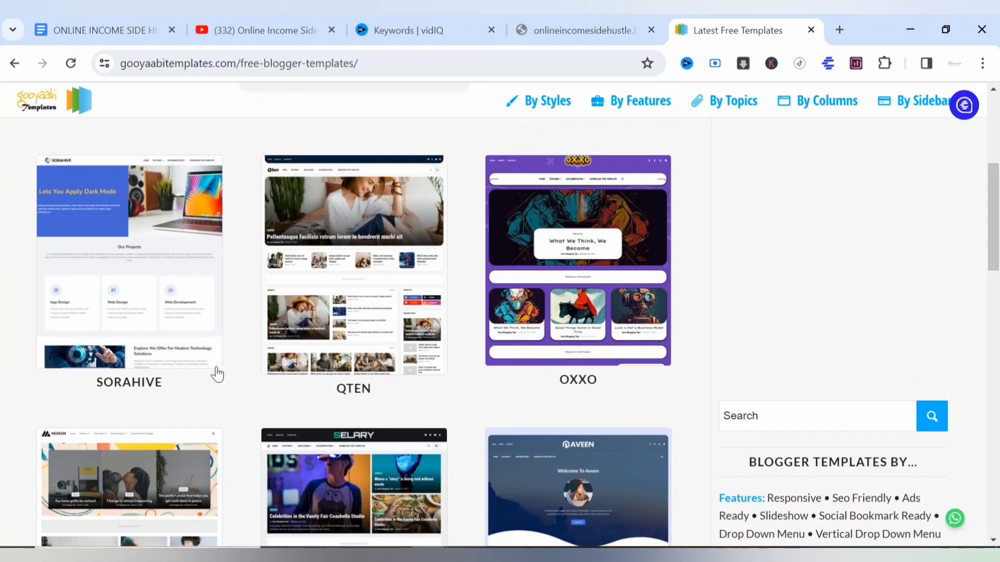
scroll(172, 372, "down", 3)
scroll(172, 370, "down", 4)
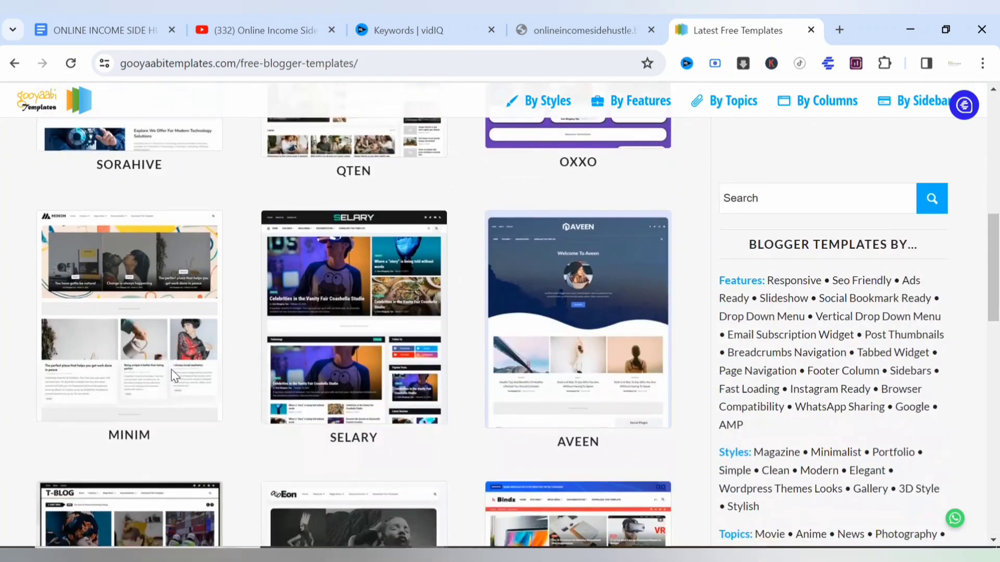
scroll(172, 374, "up", 9)
scroll(173, 375, "up", 5)
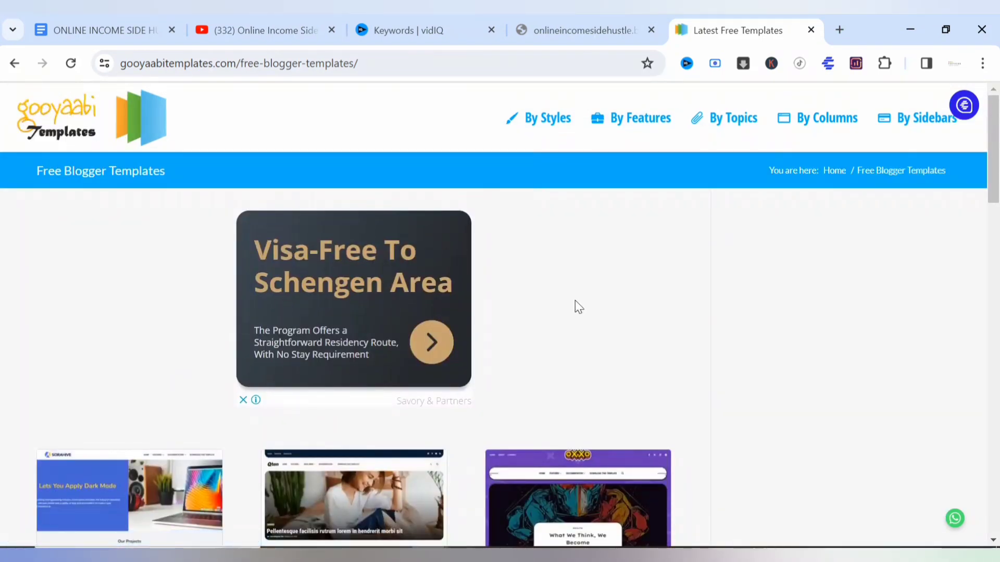
scroll(575, 301, "down", 8)
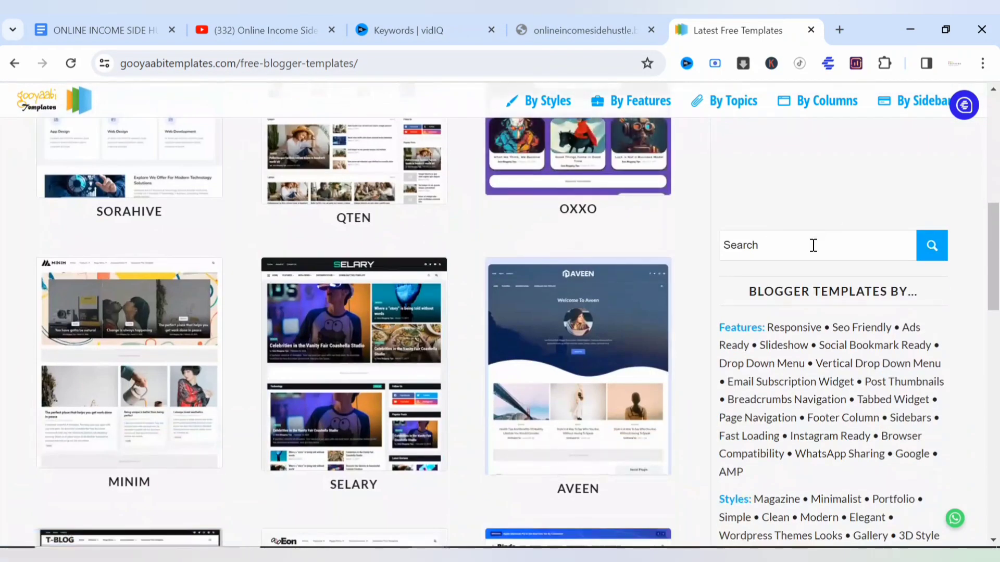
Search the Gooyaabi Templates site for 'soraedge' using the sidebar search box.
left_click(807, 251)
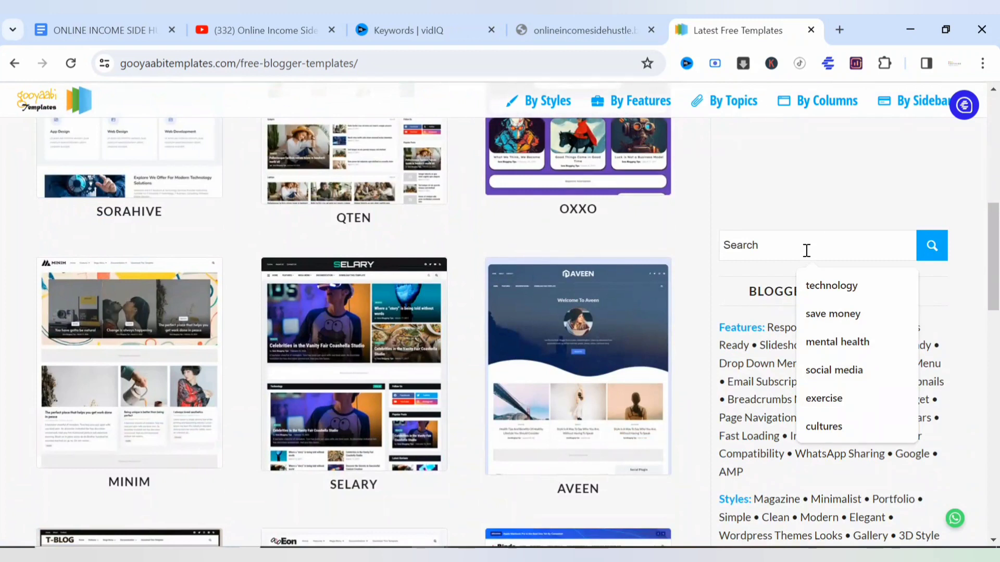
type("sor")
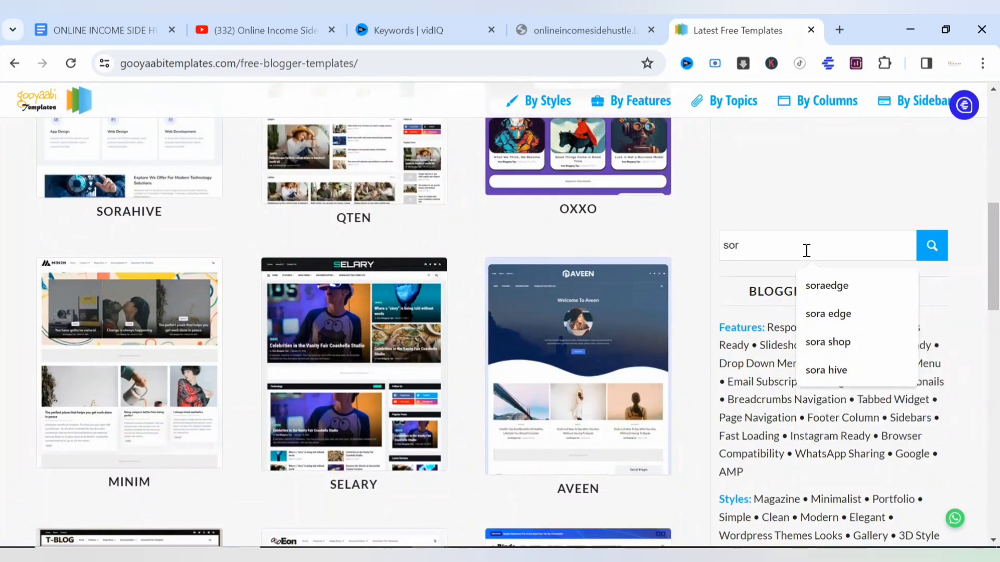
type("aedge")
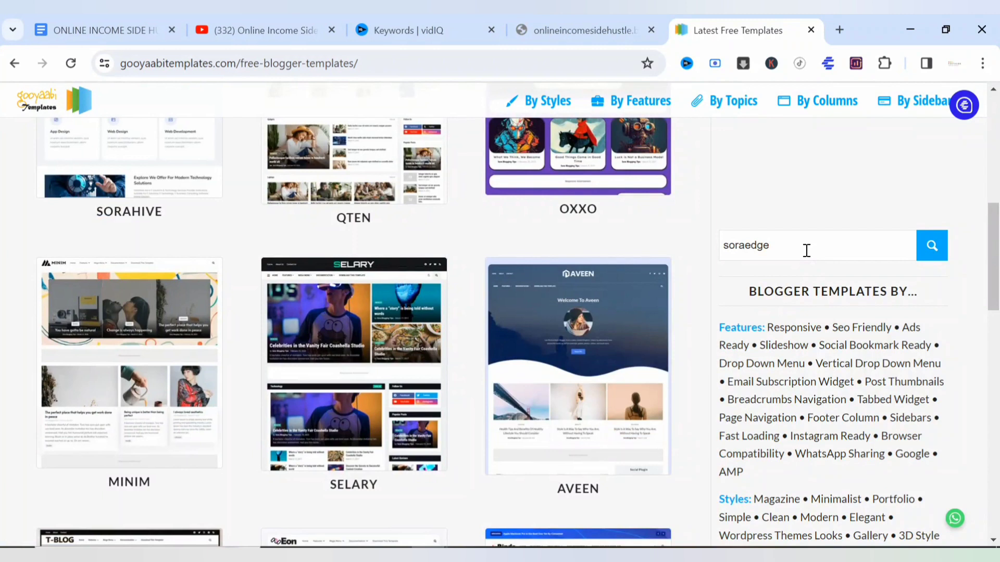
left_click(931, 249)
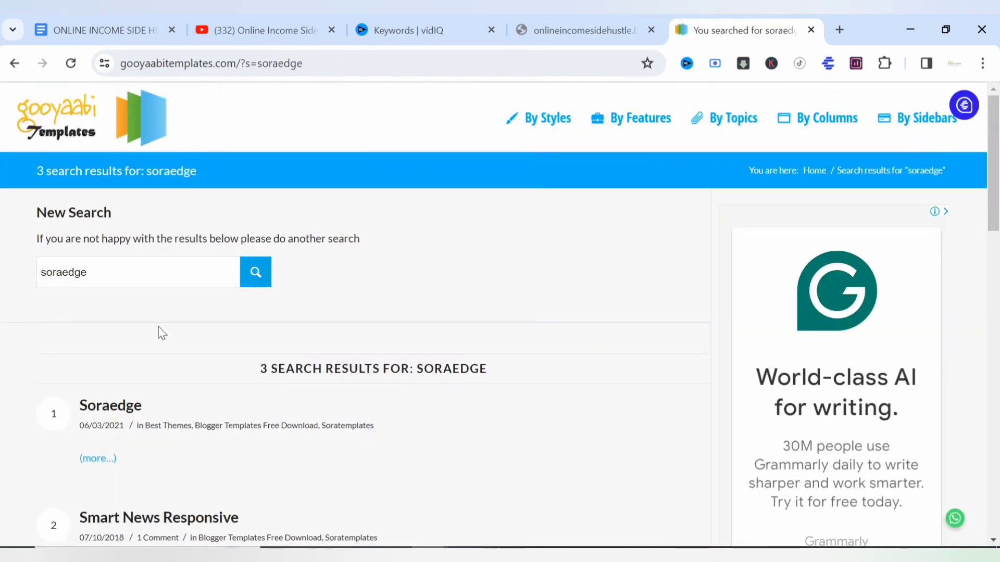
Open the Soraedge result and find its Live Preview, Buy and Download buttons.
left_click(118, 412)
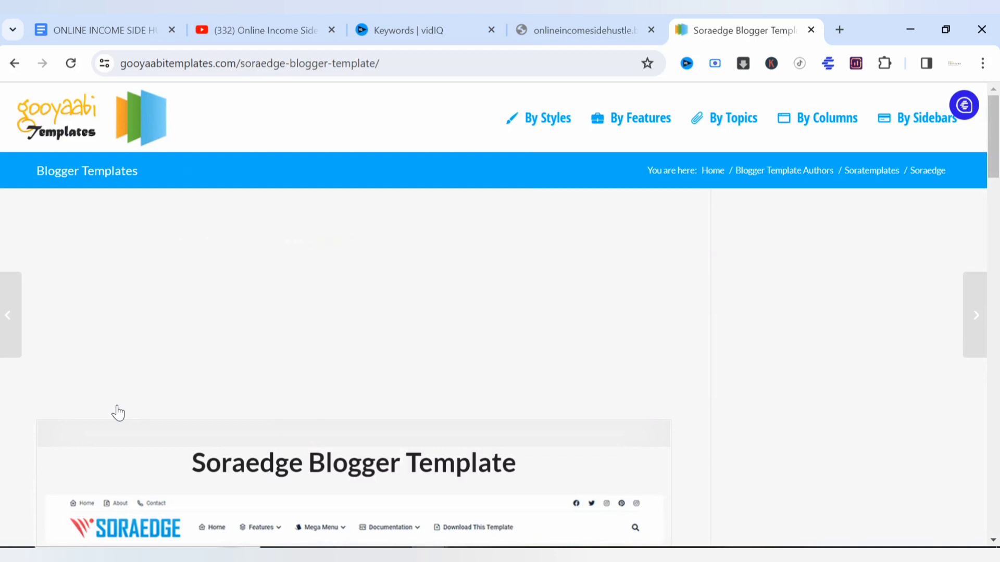
scroll(628, 360, "down", 6)
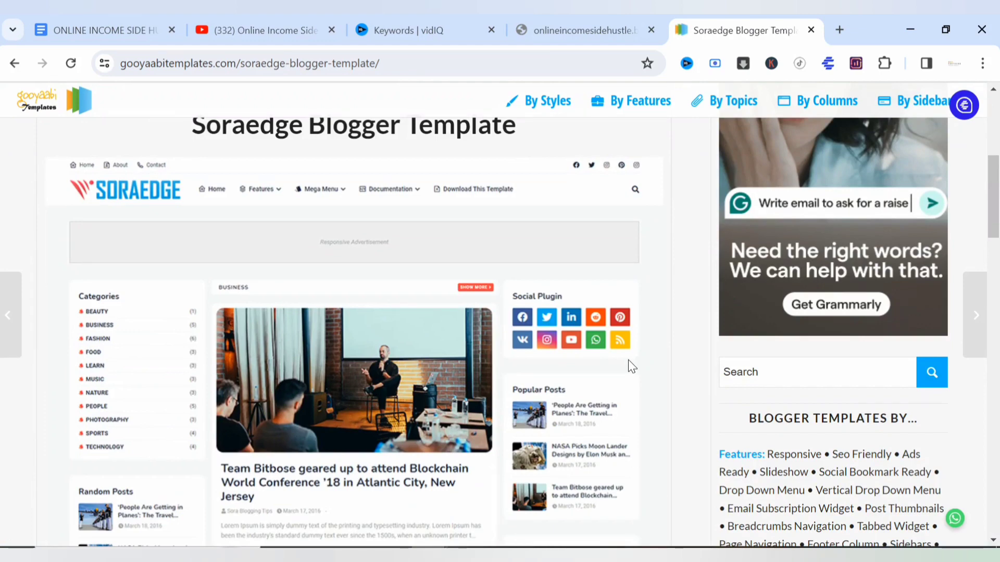
scroll(627, 360, "down", 3)
scroll(628, 360, "up", 2)
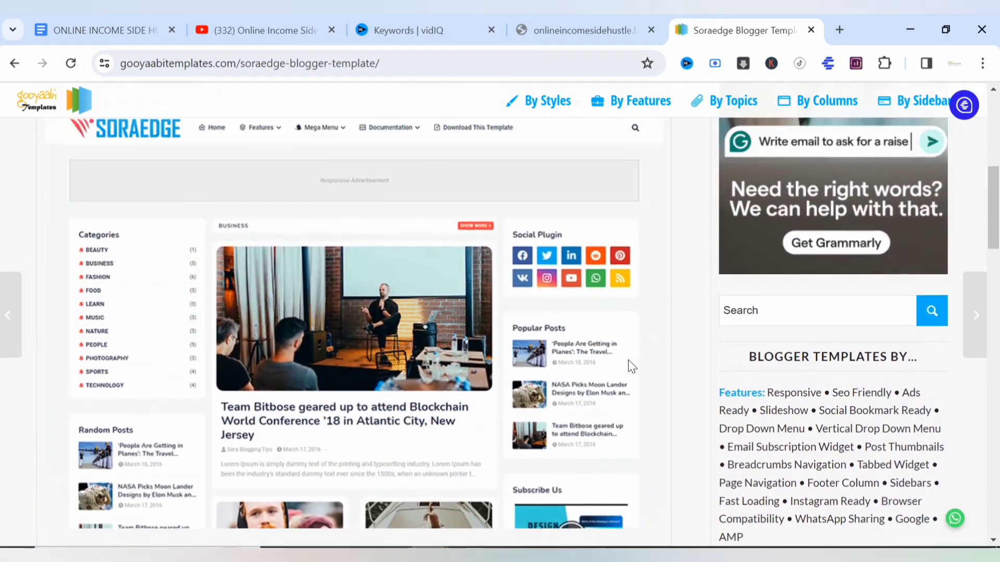
scroll(628, 361, "up", 2)
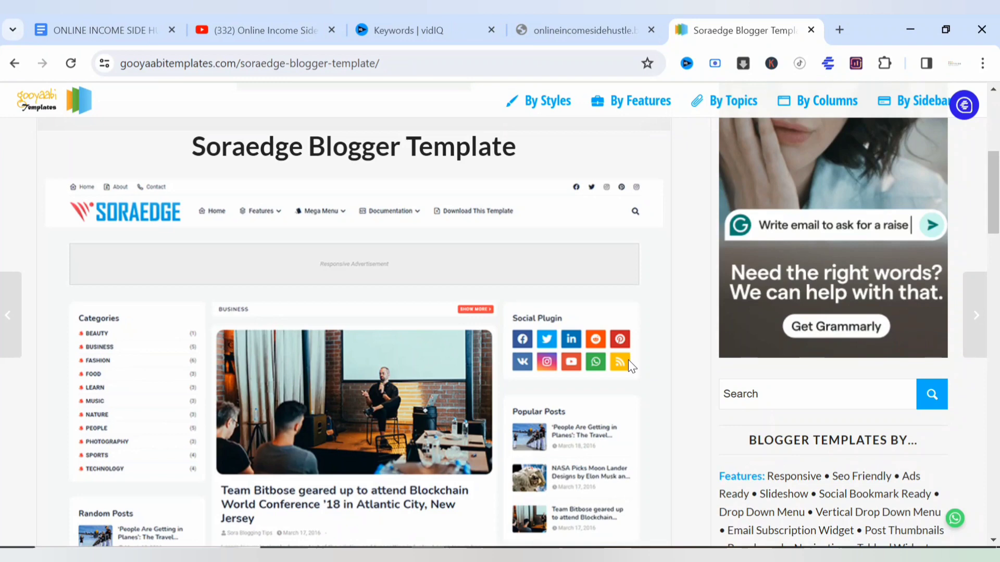
scroll(628, 360, "down", 7)
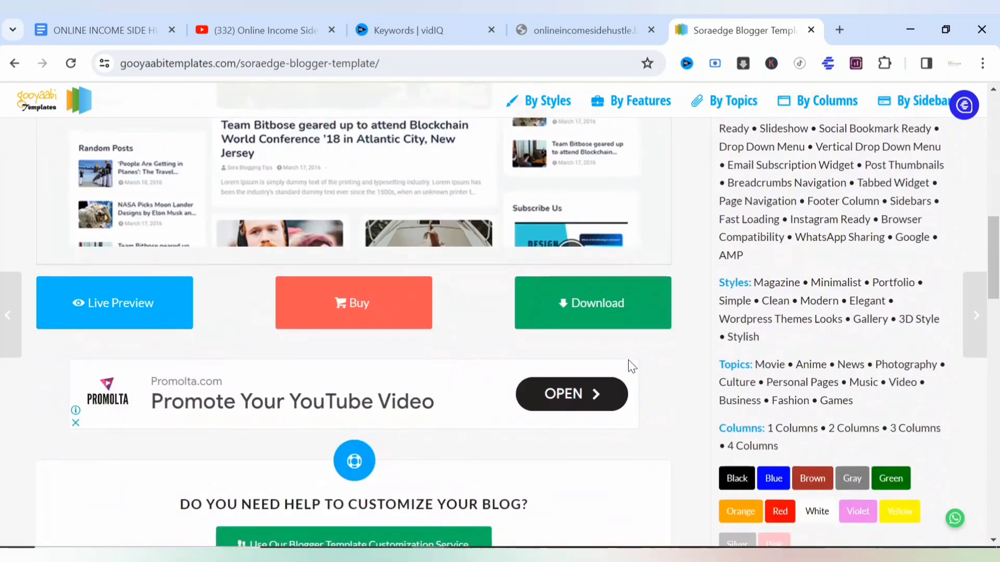
scroll(628, 360, "up", 2)
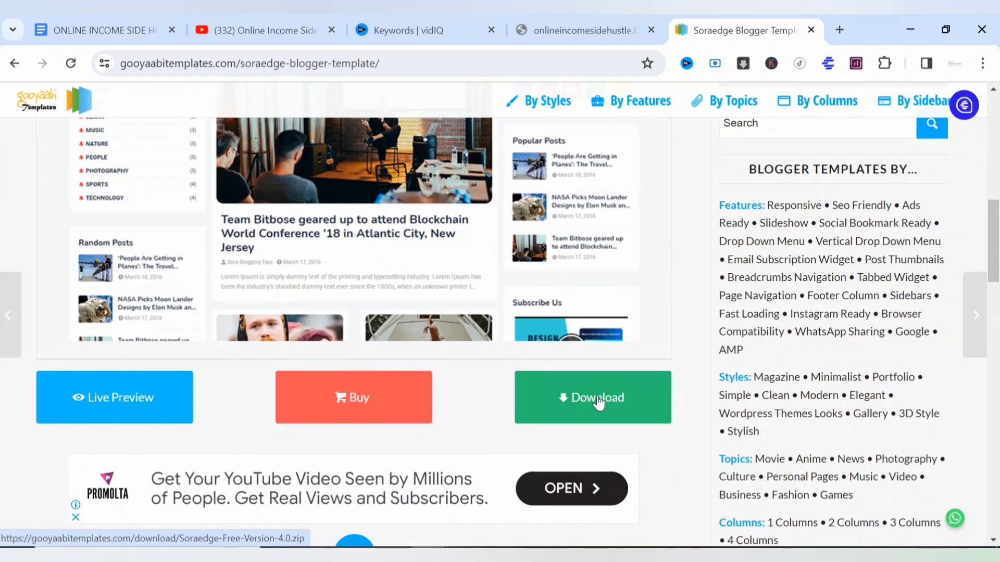
Download the Soraedge free version zip and close the unreachable demo site tab.
left_click(598, 401)
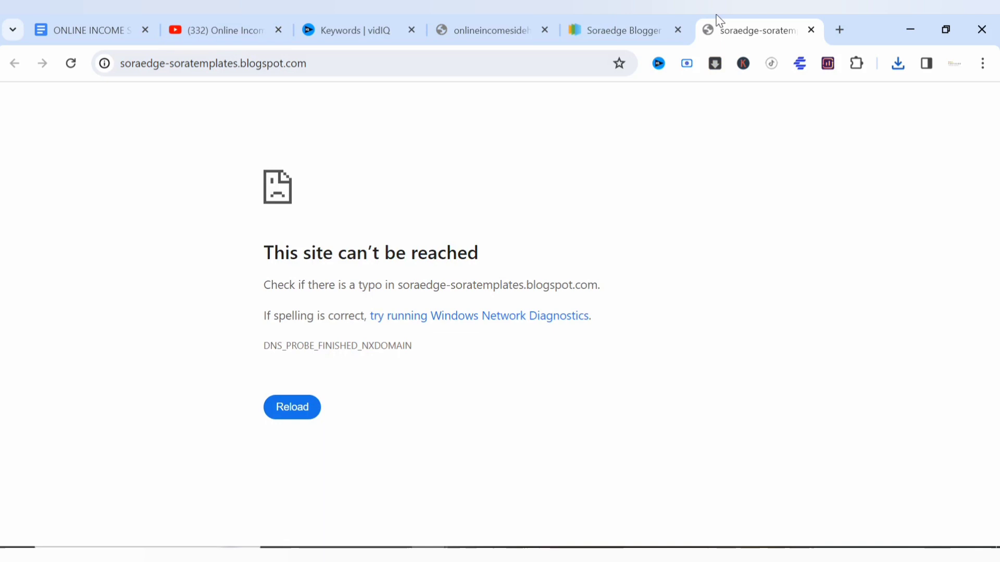
left_click(810, 31)
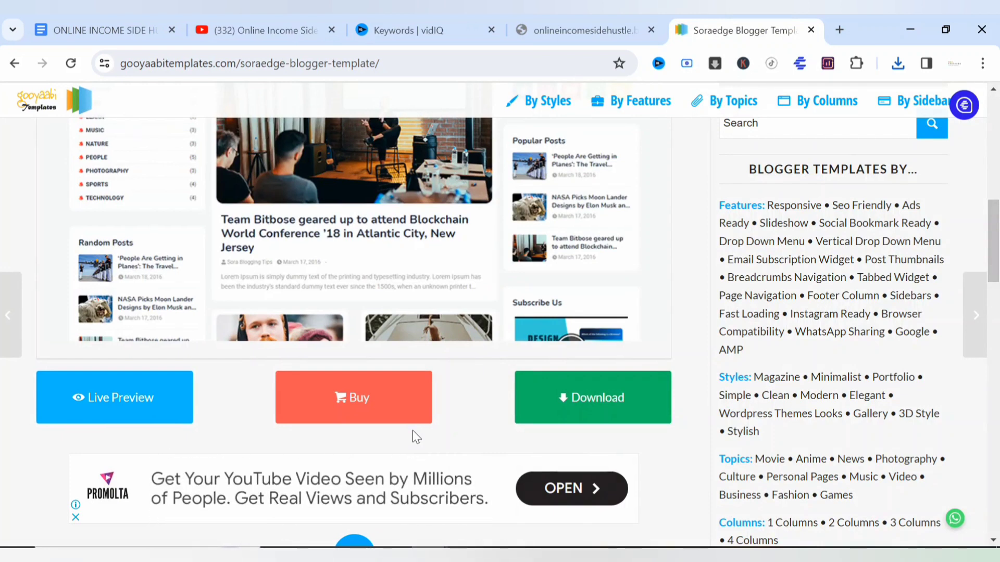
scroll(456, 326, "up", 5)
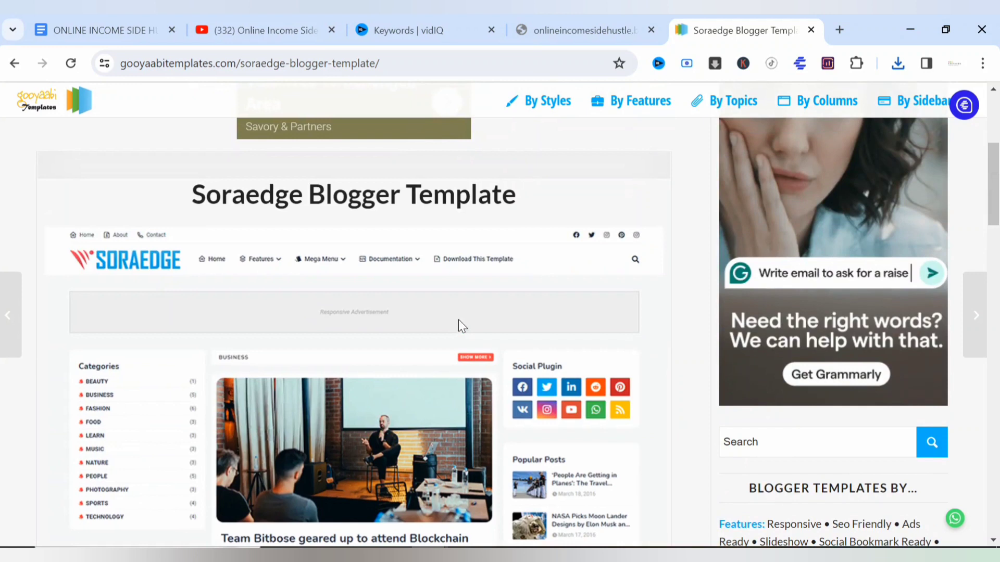
Retry loading the Online Income Side Hustle site, then open Blogger via Google apps.
left_click(579, 26)
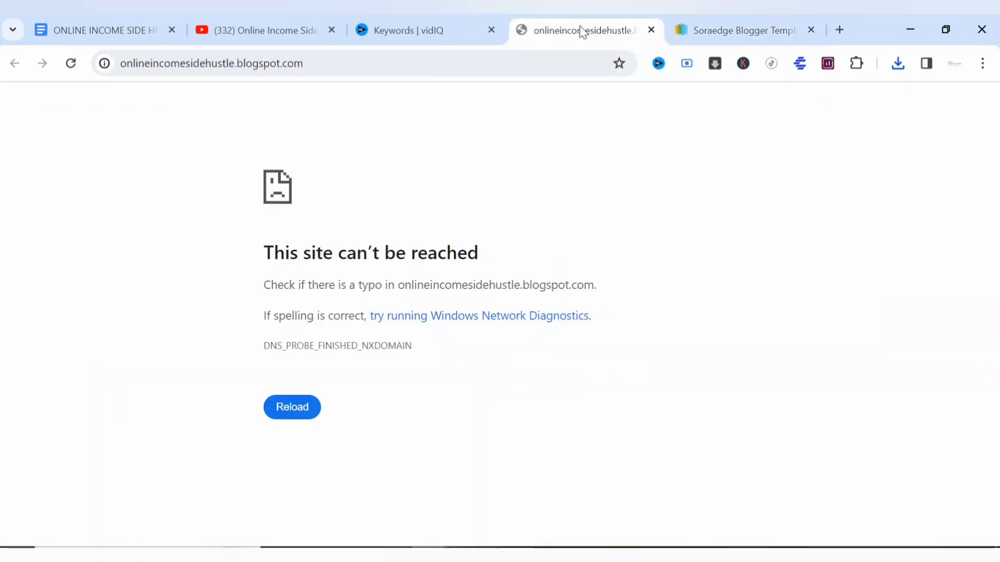
left_click(71, 64)
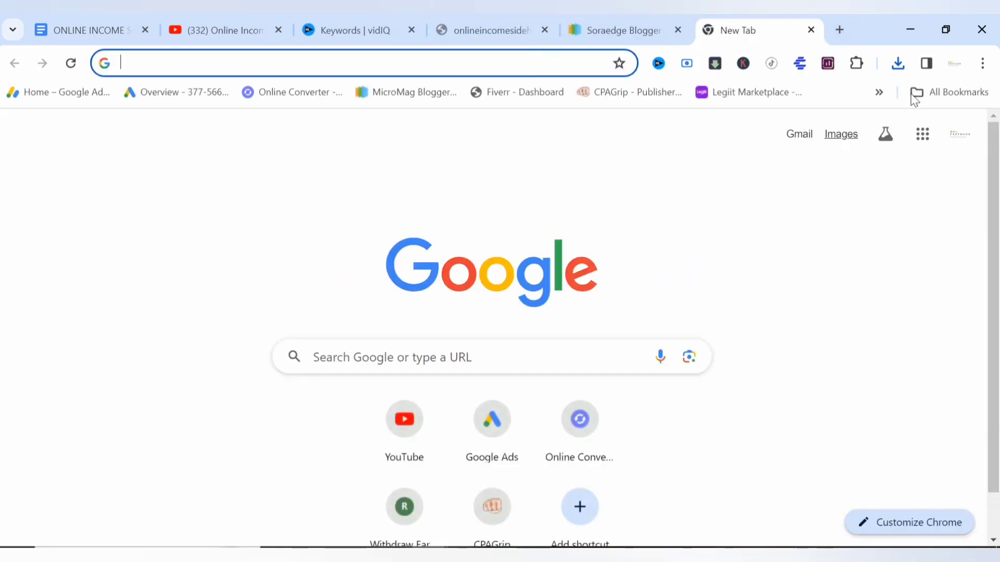
left_click(925, 147)
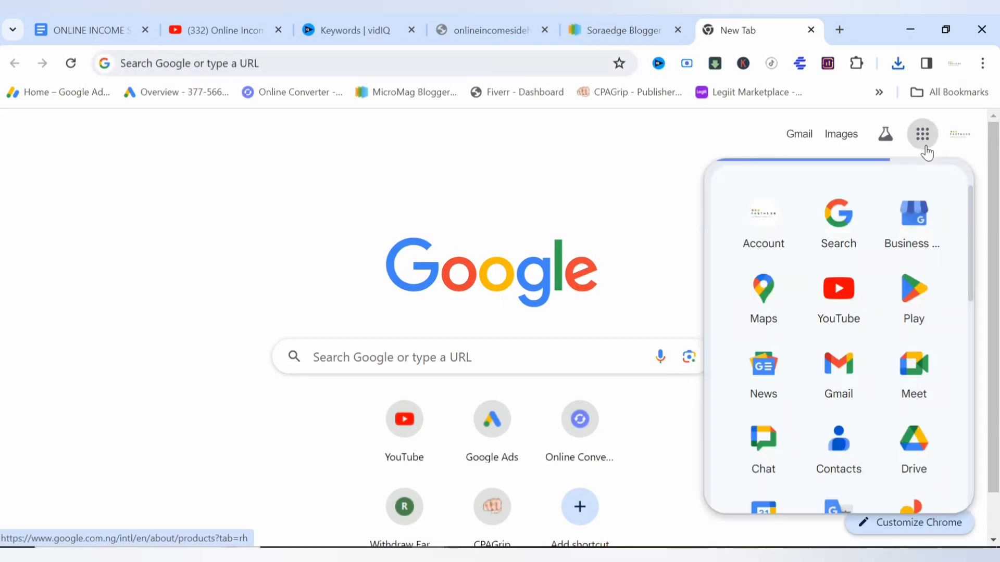
scroll(886, 408, "down", 5)
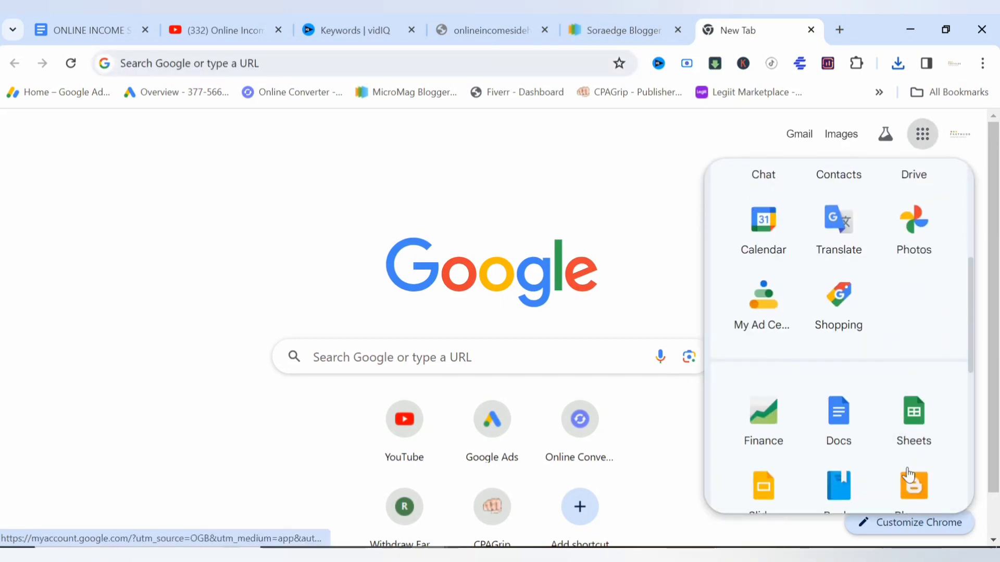
left_click(915, 490)
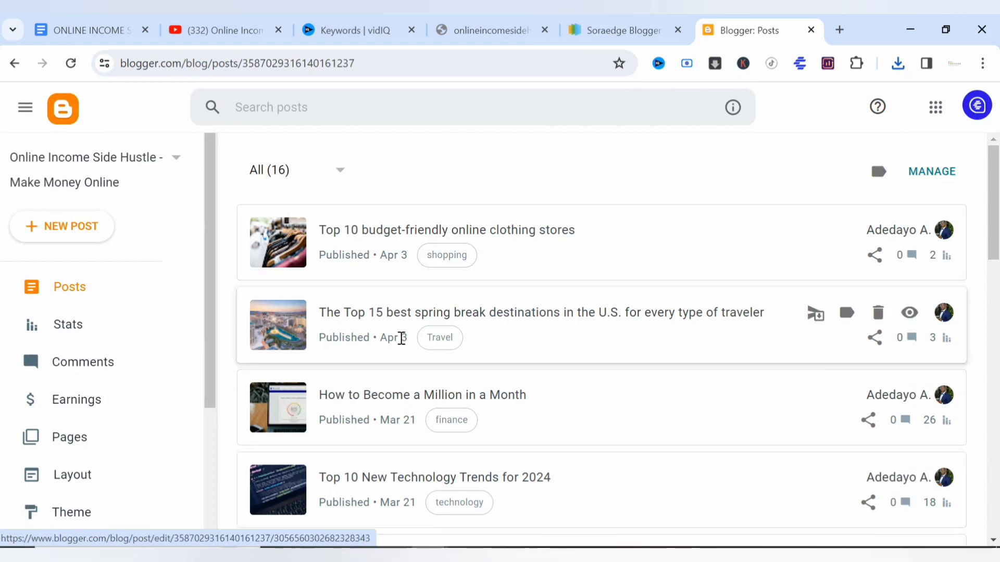
Try viewing the live blog, close the failed page, and open the blog switcher list.
scroll(115, 393, "down", 4)
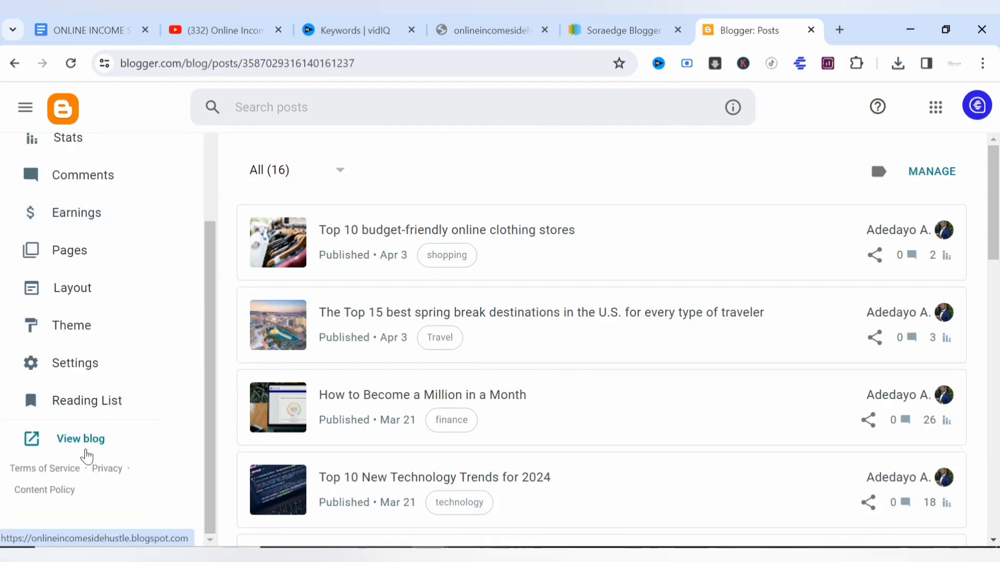
left_click(86, 439)
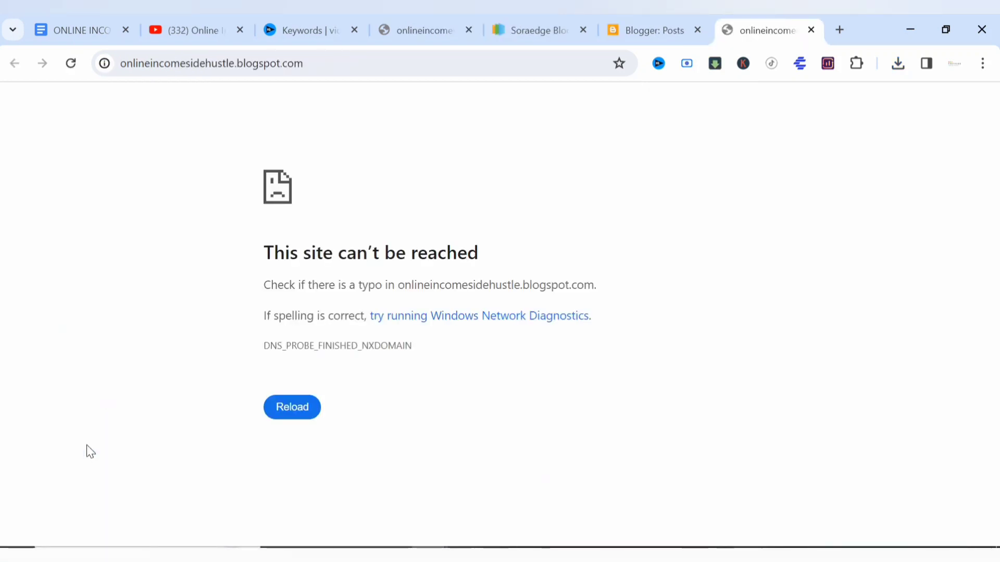
left_click(811, 31)
scroll(172, 313, "up", 4)
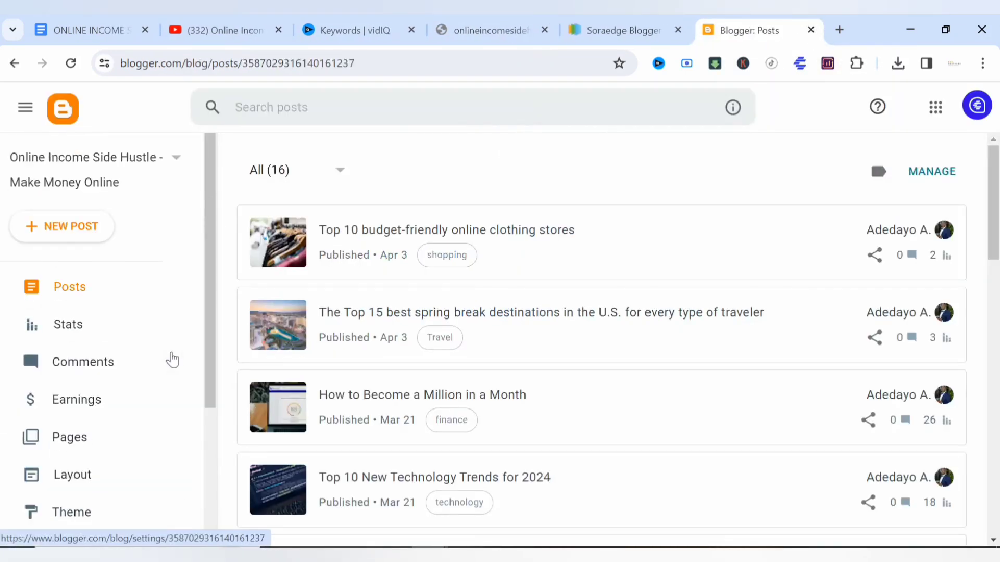
left_click(179, 157)
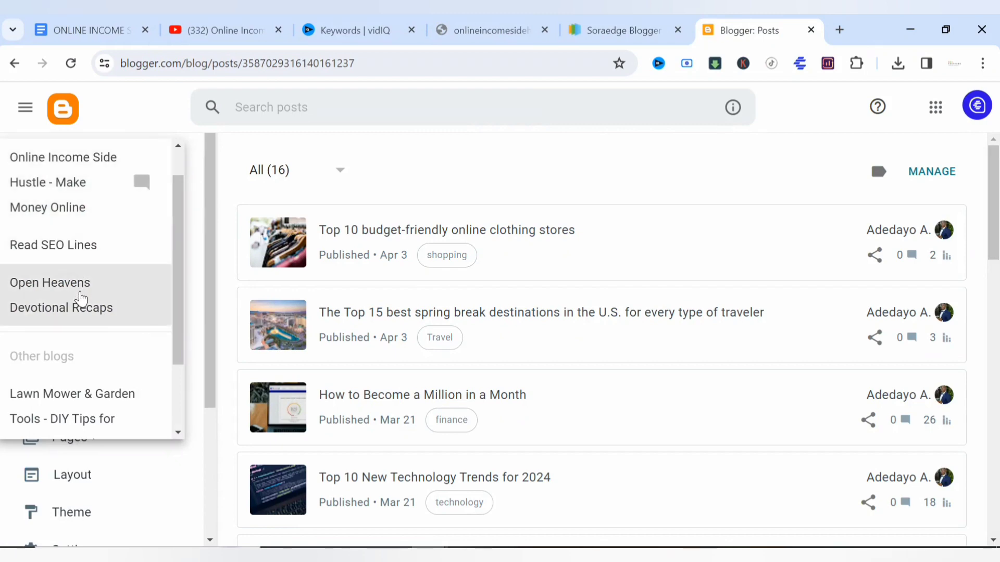
Switch to Open Heavens Devotional Recaps and view its live Soraedge-themed blog.
left_click(81, 298)
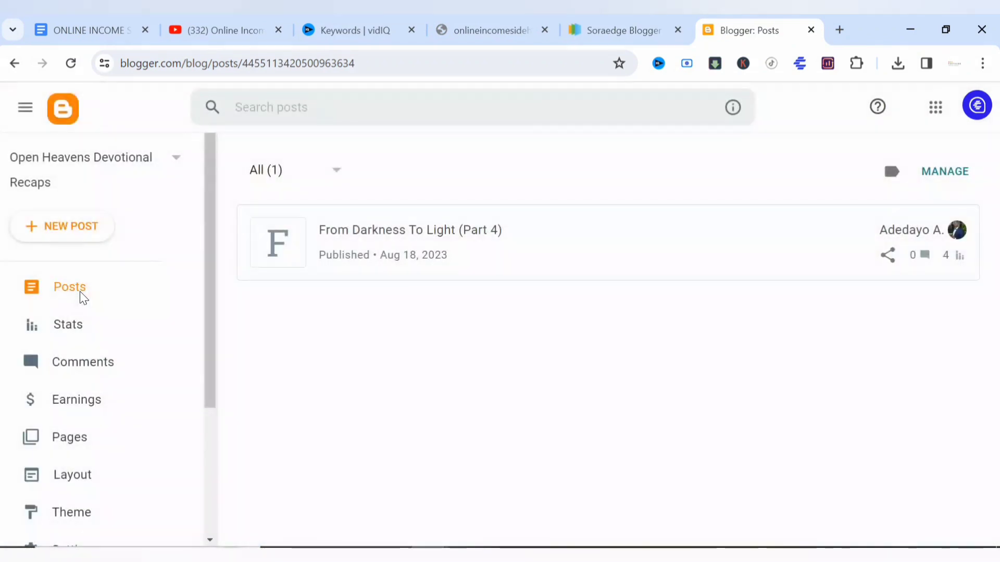
scroll(73, 377, "down", 1)
scroll(73, 380, "down", 3)
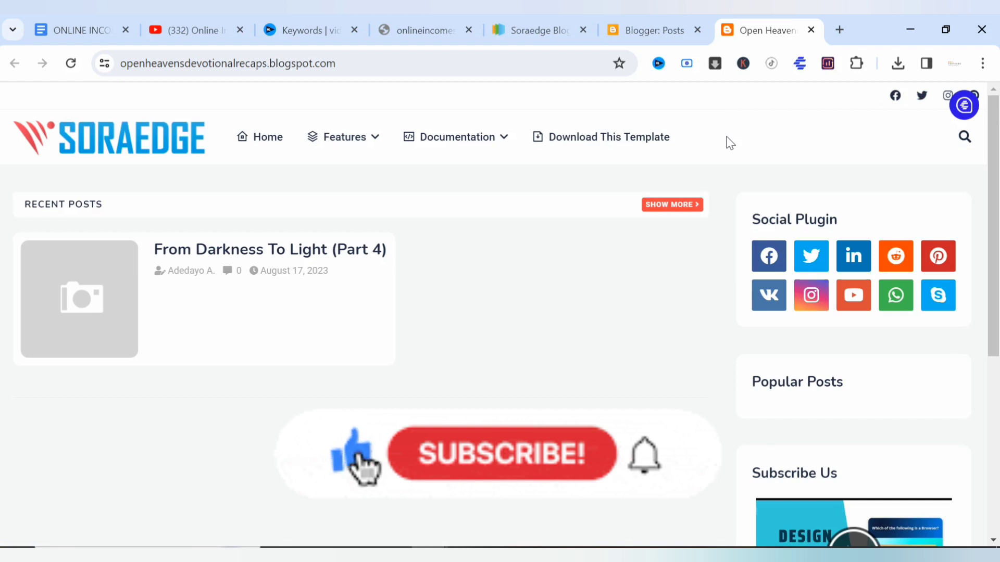
mouse_move(337, 140)
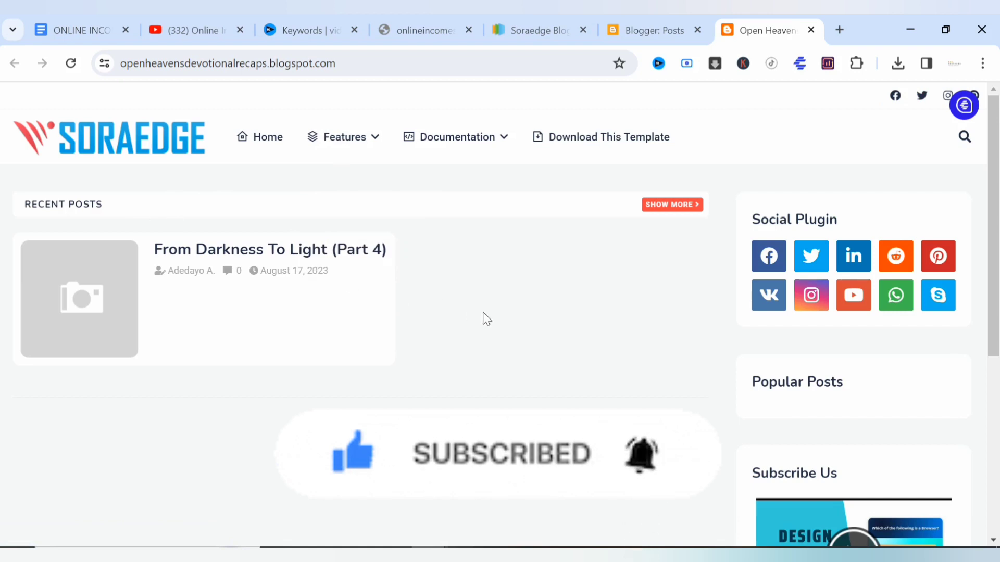
scroll(486, 319, "down", 5)
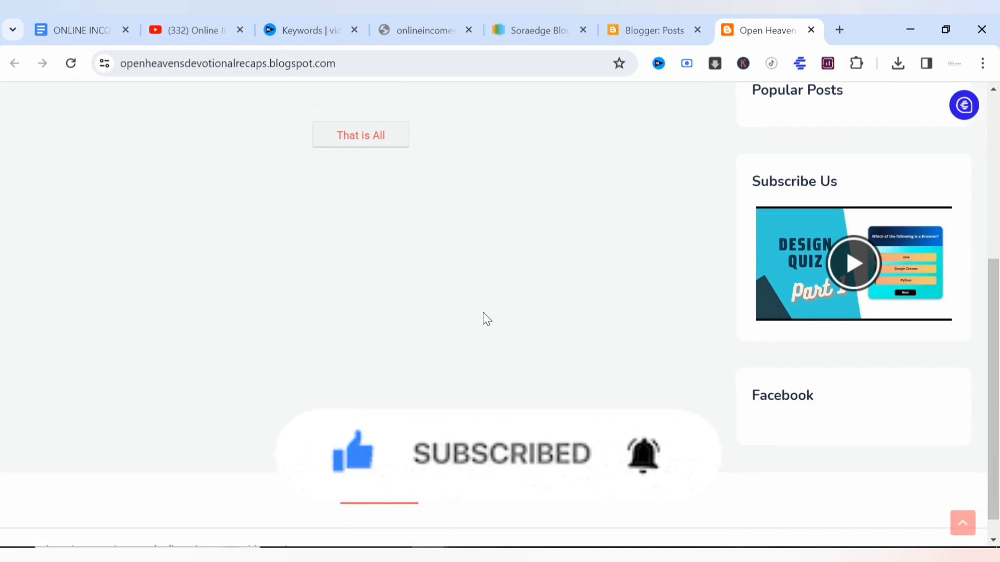
scroll(486, 318, "up", 3)
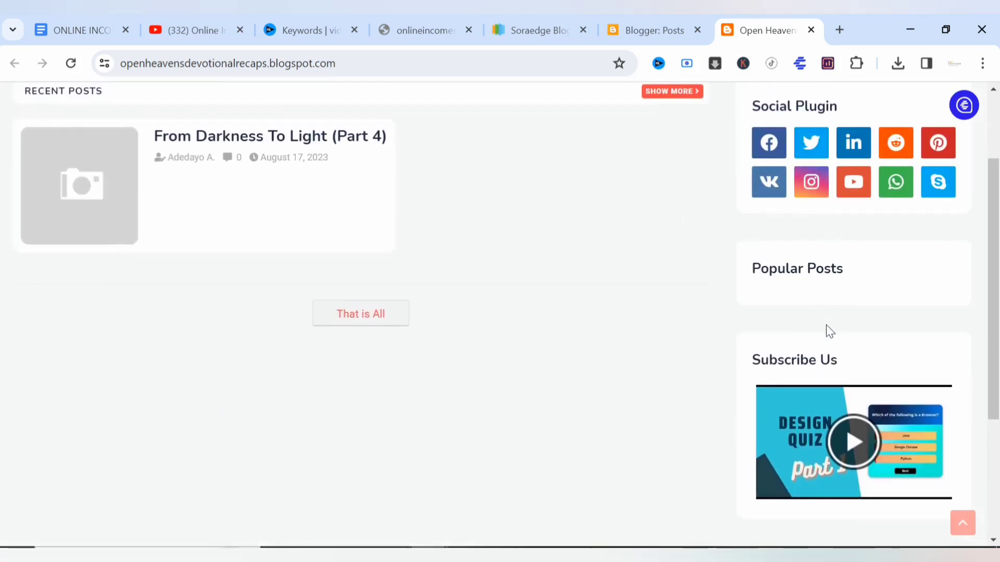
scroll(825, 330, "down", 4)
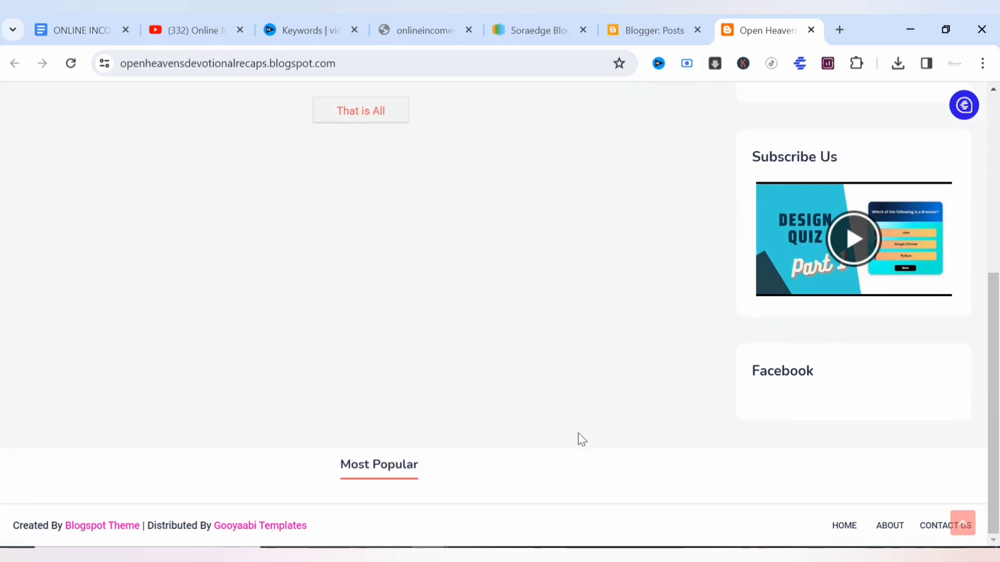
scroll(578, 433, "up", 6)
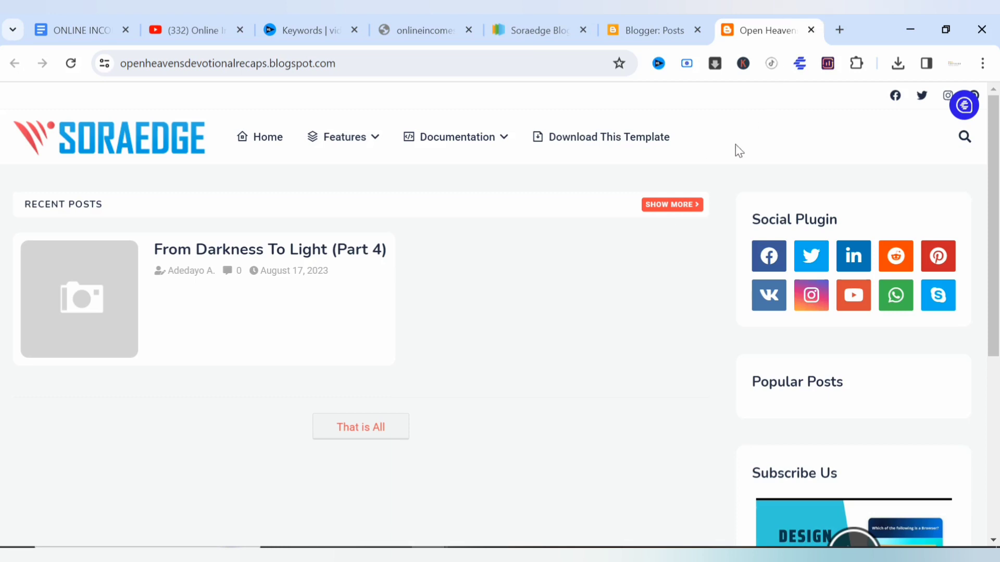
mouse_move(352, 157)
scroll(728, 152, "down", 6)
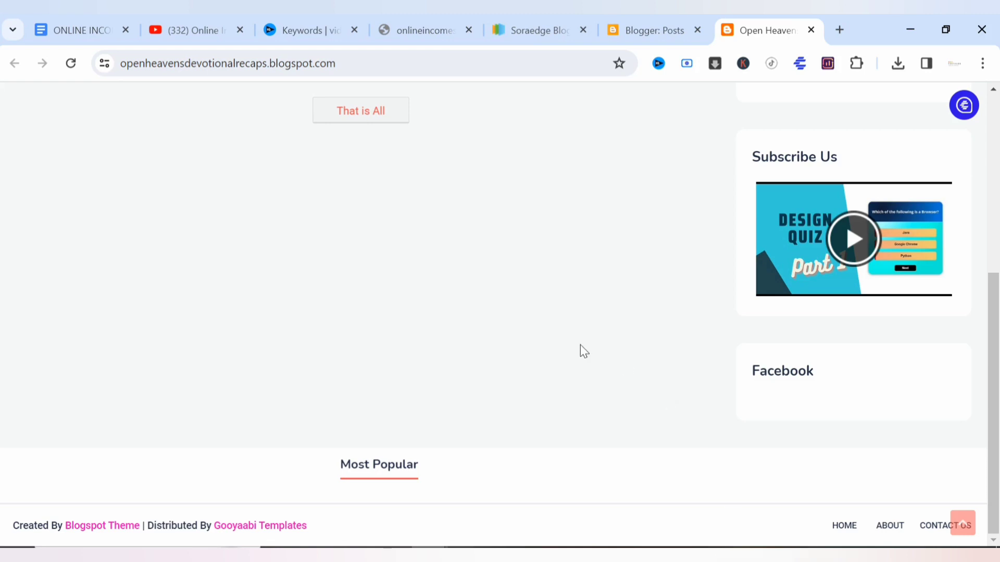
scroll(580, 344, "up", 6)
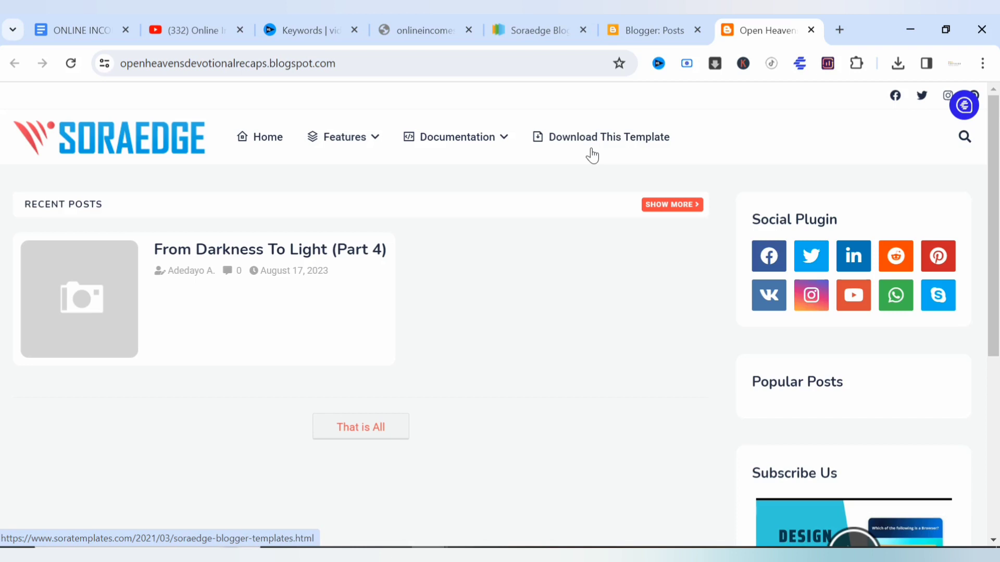
Retry the Online Income Side Hustle site several times, then return to the Blogger posts dashboard.
left_click(407, 27)
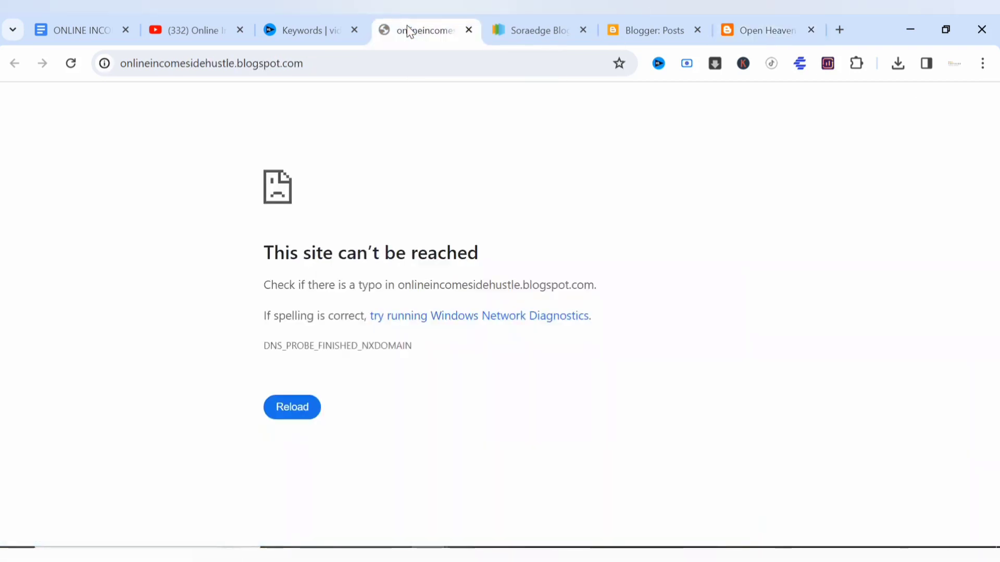
left_click(72, 66)
left_click(72, 67)
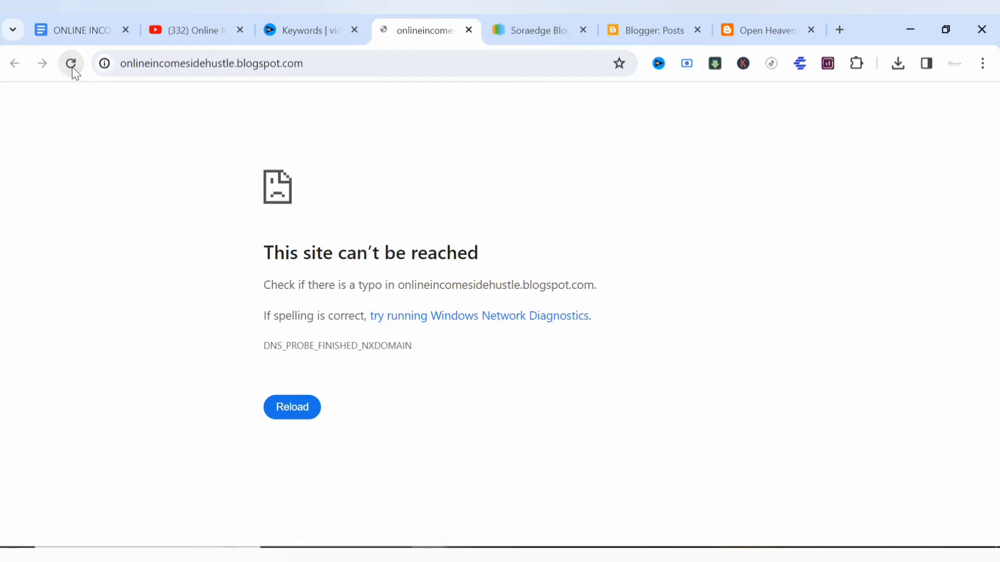
left_click(285, 414)
left_click(637, 30)
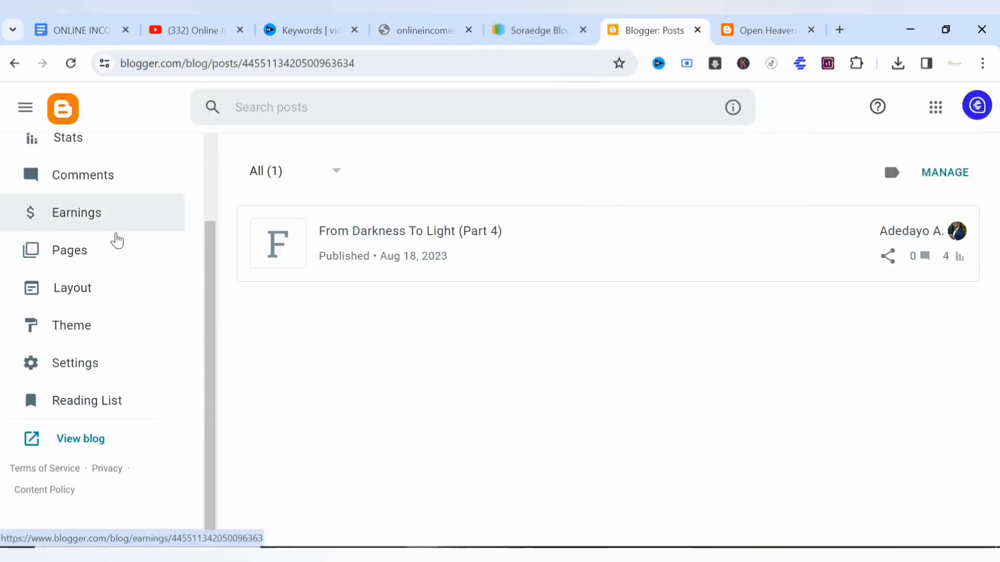
left_click_drag(208, 280, 217, 152)
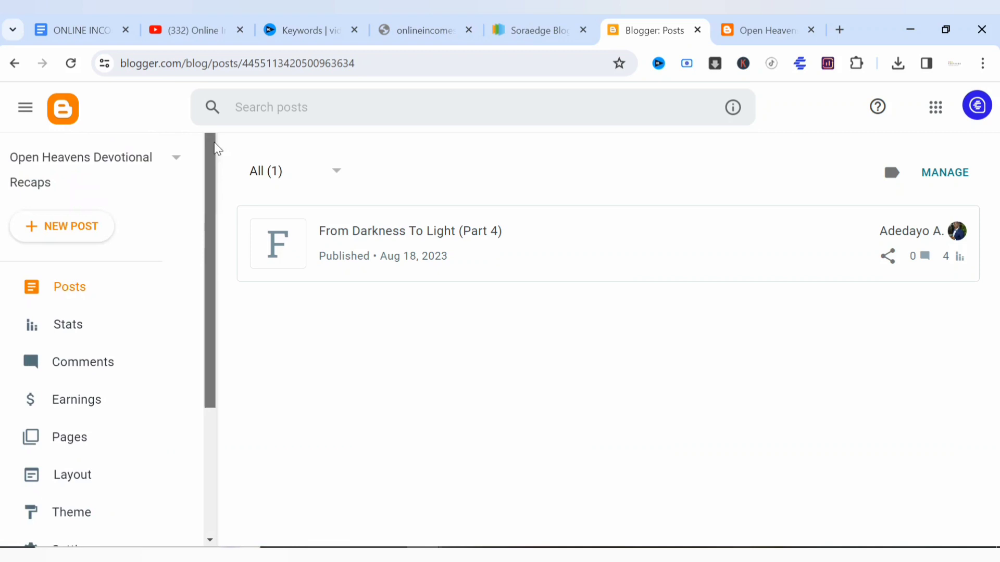
Switch to the Lawn Mower & Garden Tools blog and view its live site.
left_click(167, 164)
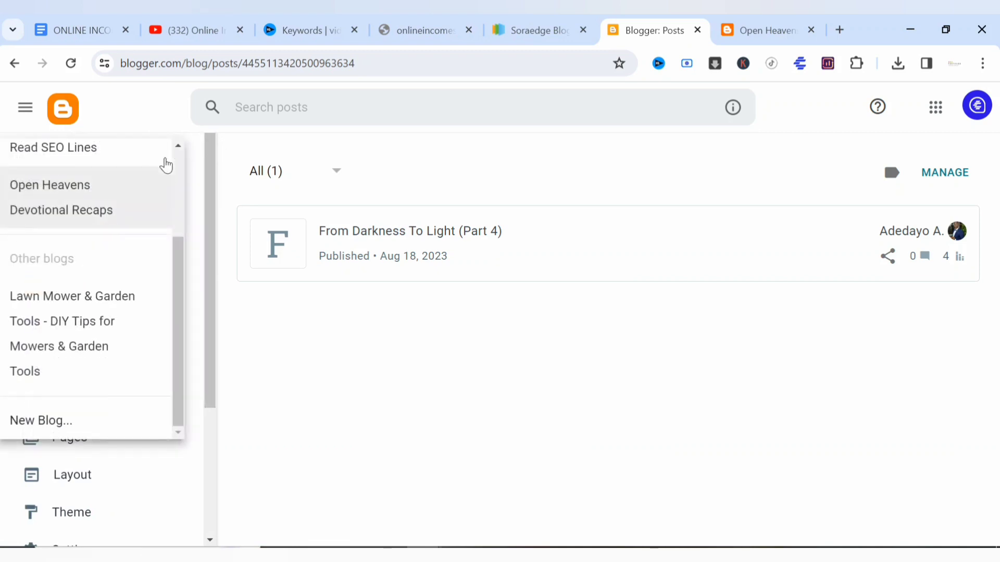
left_click(115, 313)
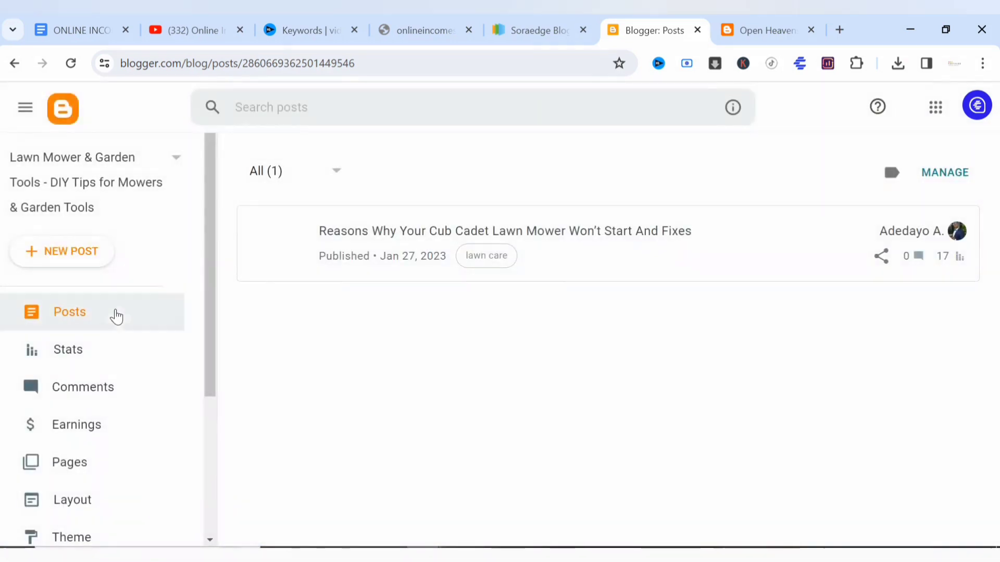
scroll(114, 314, "down", 4)
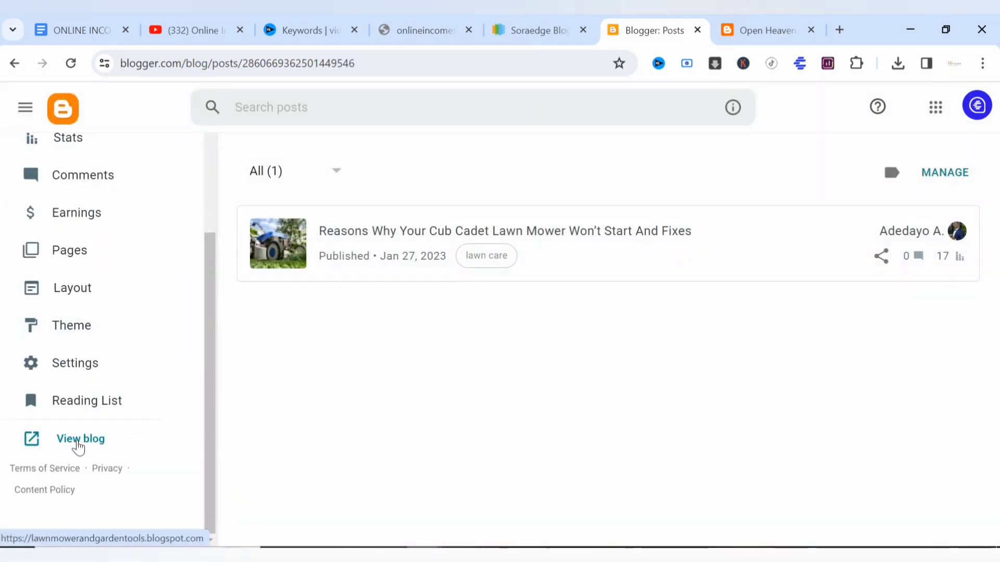
left_click(74, 443)
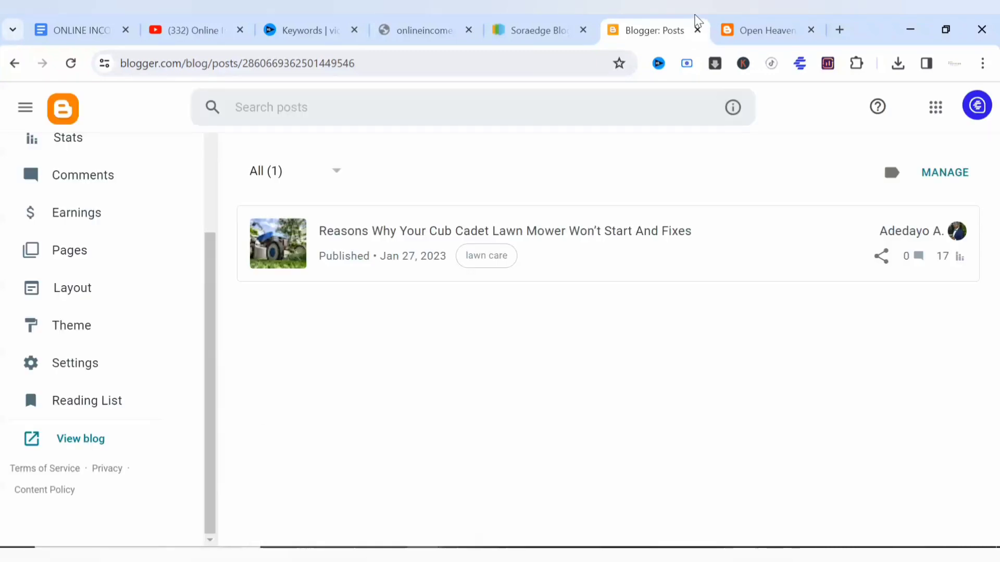
Switch the dashboard to the Read SEO Lines blog.
scroll(130, 361, "up", 4)
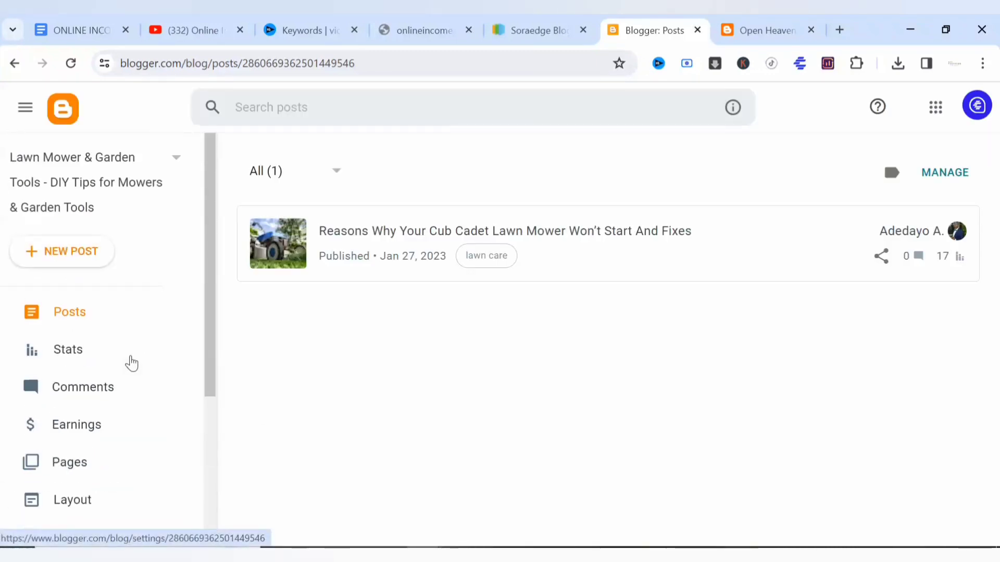
left_click(177, 164)
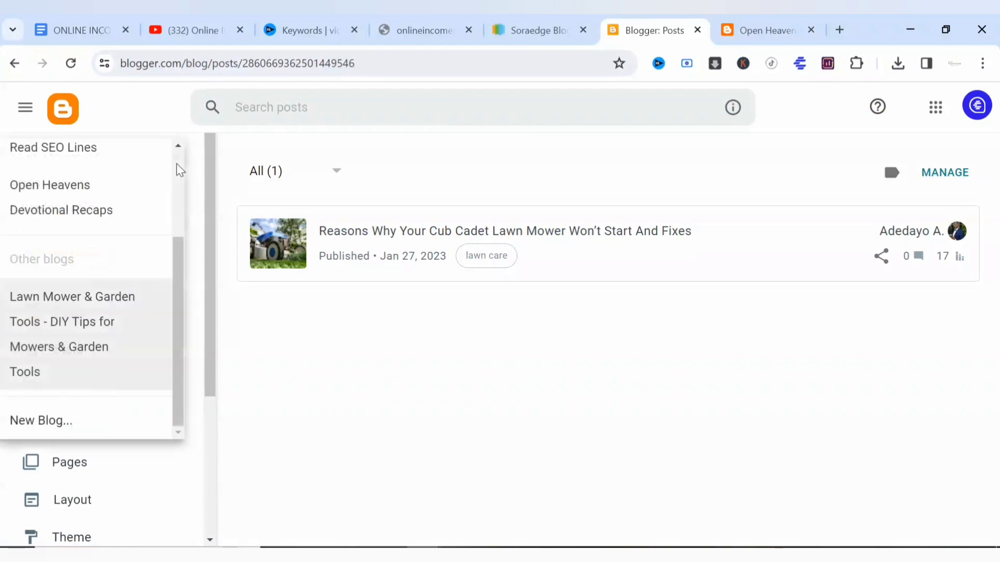
scroll(96, 214, "up", 3)
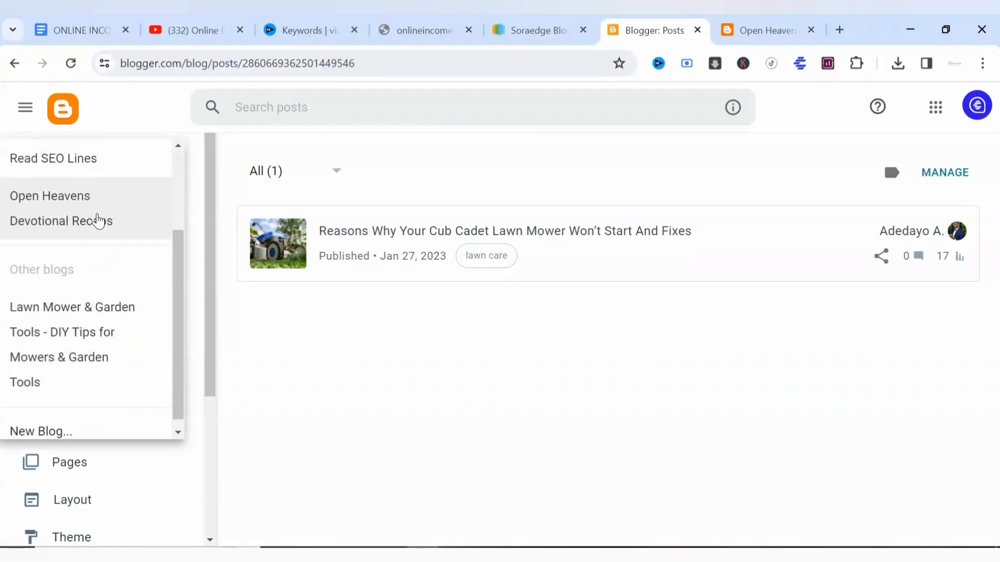
left_click(75, 284)
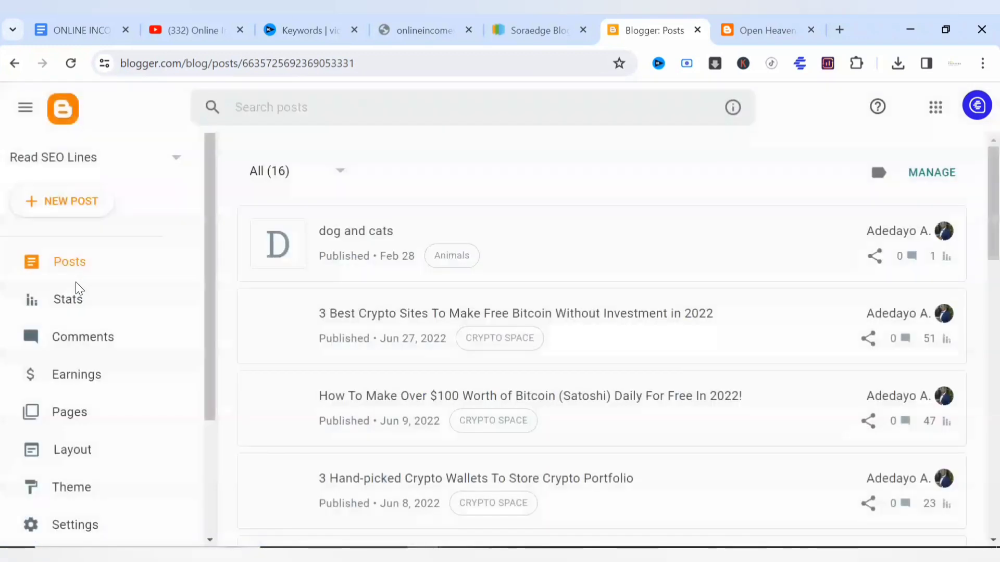
scroll(108, 439, "down", 3)
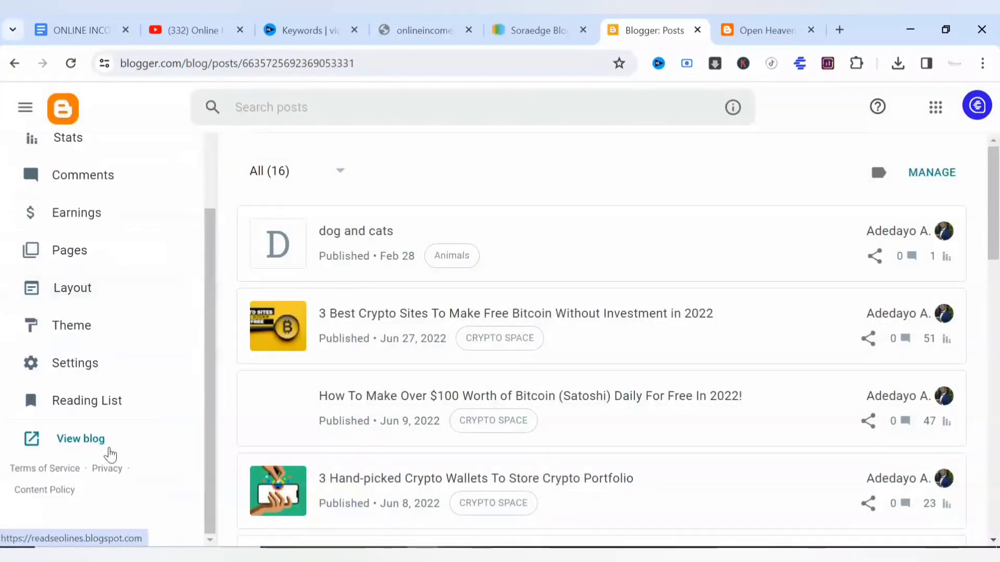
left_click(102, 442)
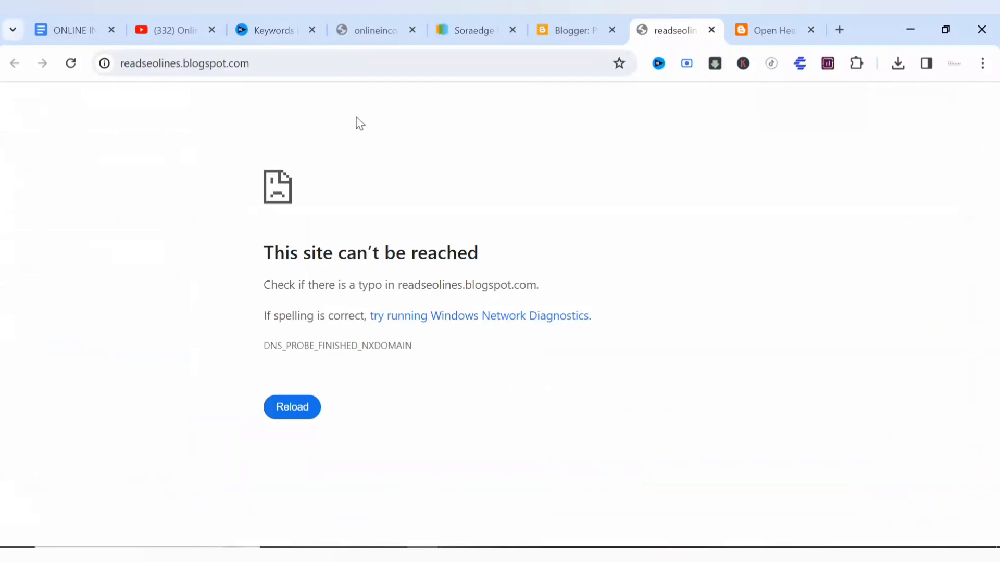
left_click(711, 31)
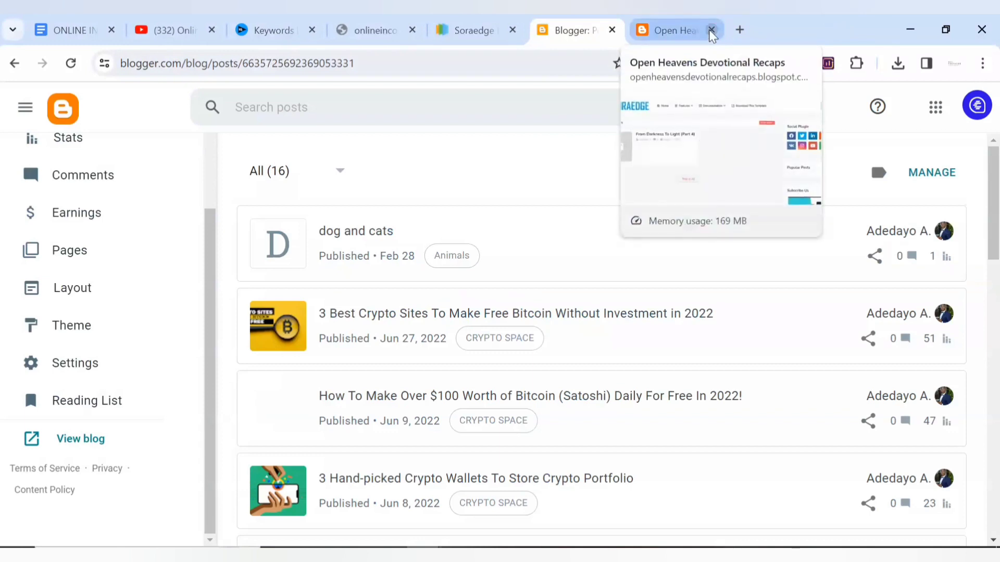
Return to the Soraedge Blogger Template page on gooyaabitemplates.com.
left_click(479, 29)
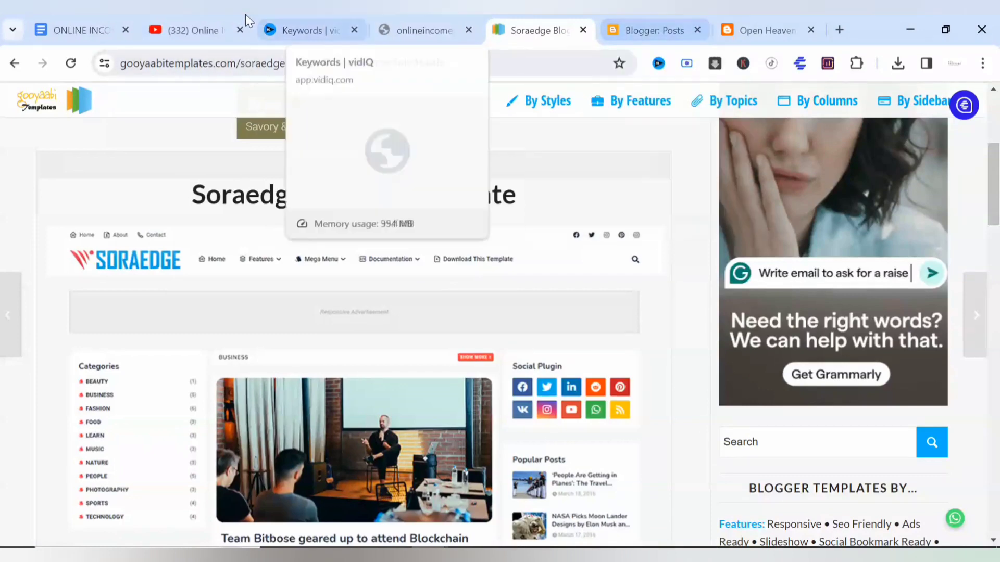
Switch to the onlineincomesidehustle.blogspot.com blog and reload it after its failed load.
left_click(209, 30)
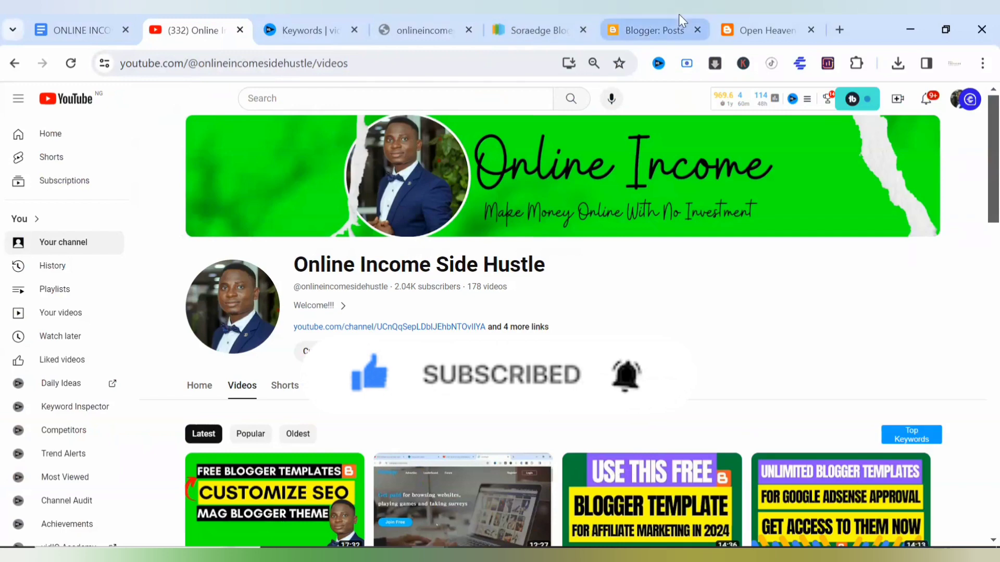
left_click(528, 32)
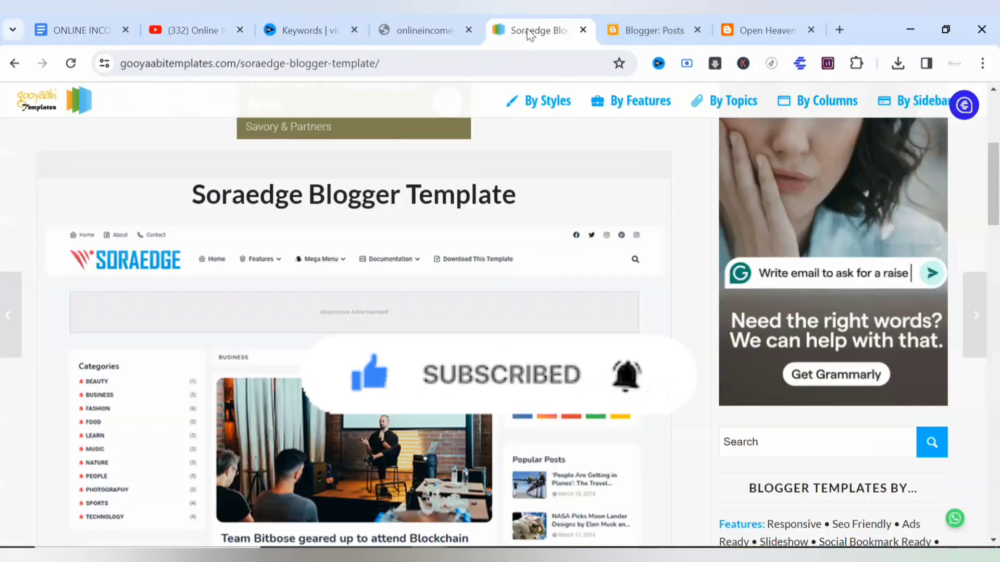
left_click(440, 26)
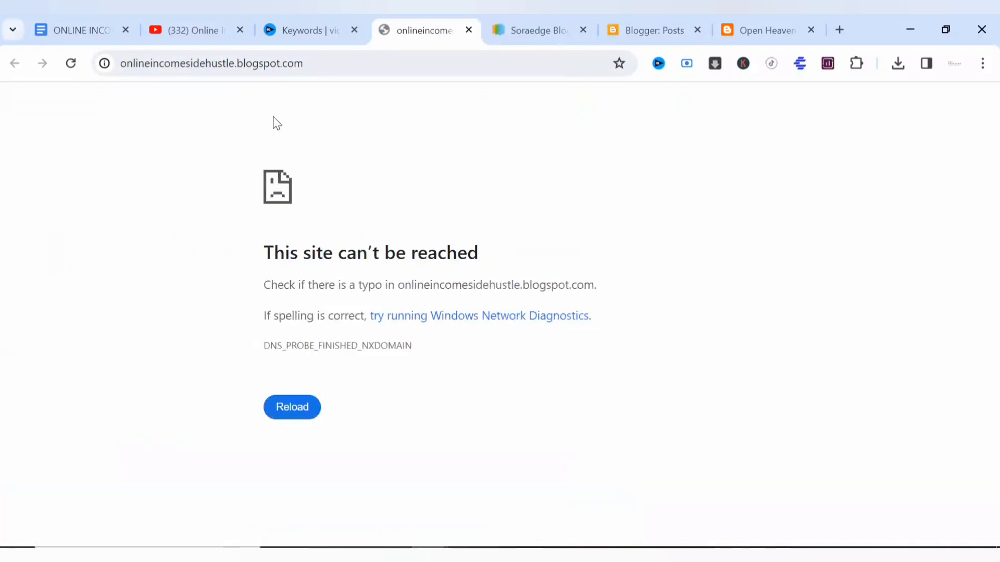
left_click(287, 407)
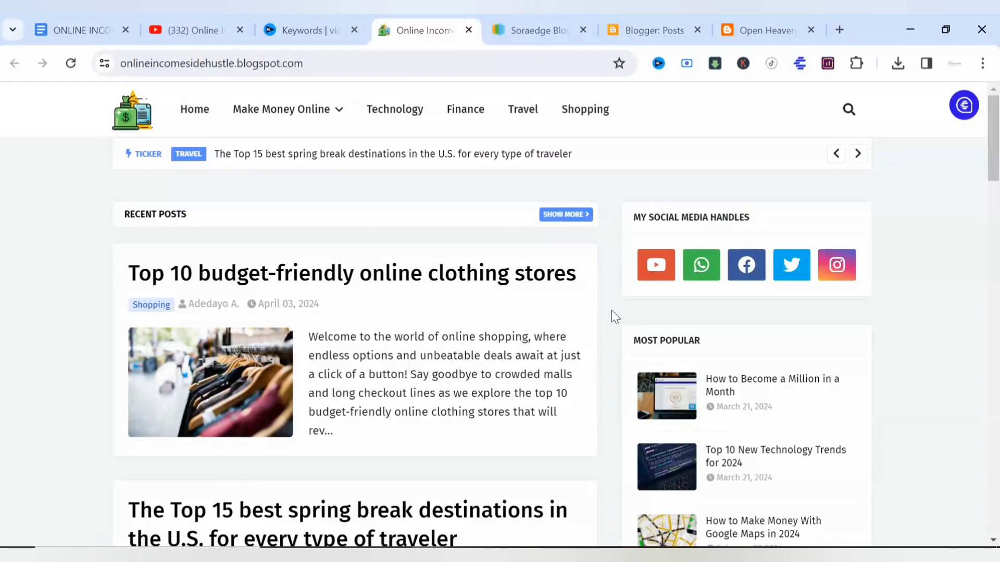
scroll(611, 311, "down", 7)
scroll(611, 311, "up", 7)
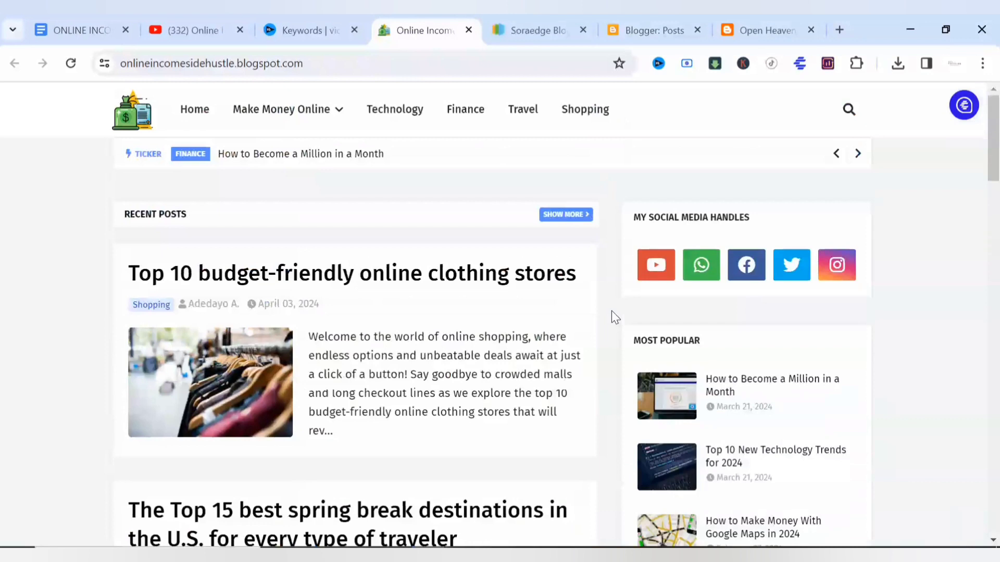
Check the live blog's Technology, Finance and Shopping label pages from the top menu.
left_click(395, 114)
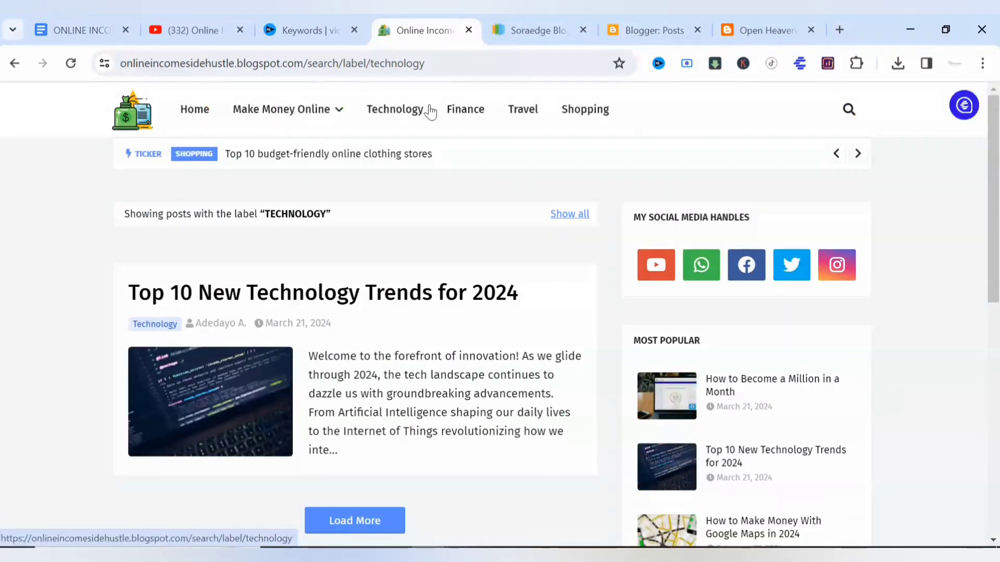
left_click(454, 113)
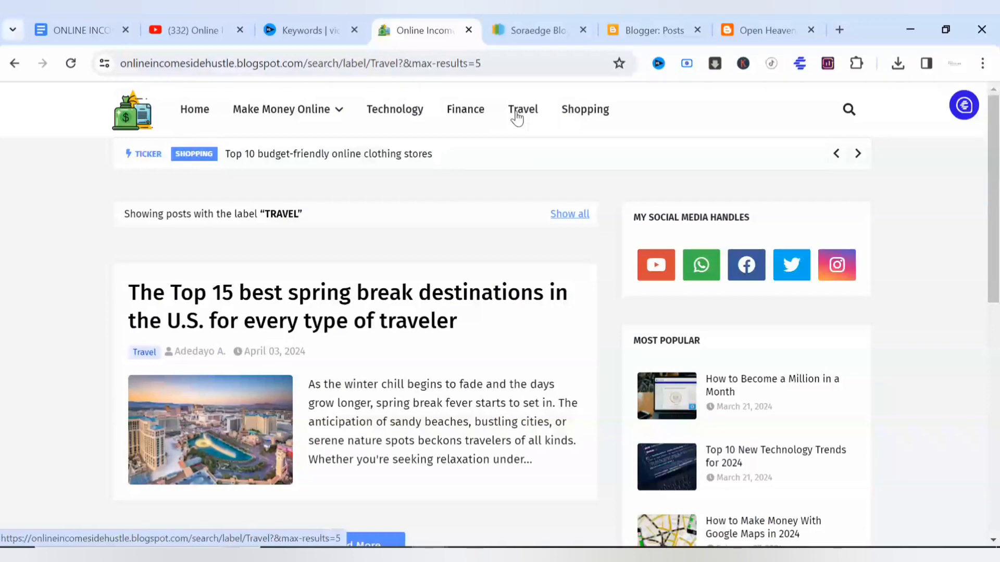
left_click(588, 123)
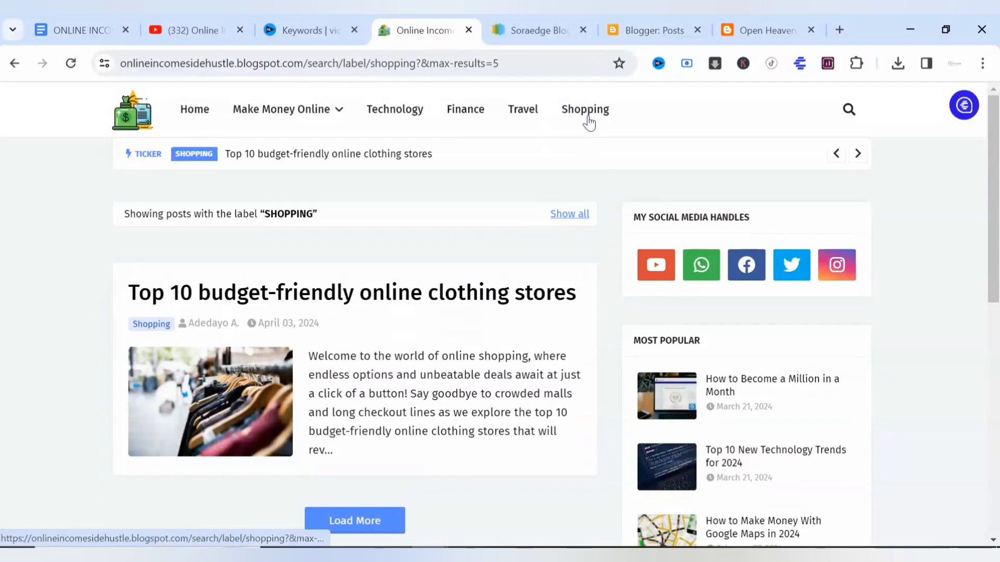
scroll(474, 378, "down", 8)
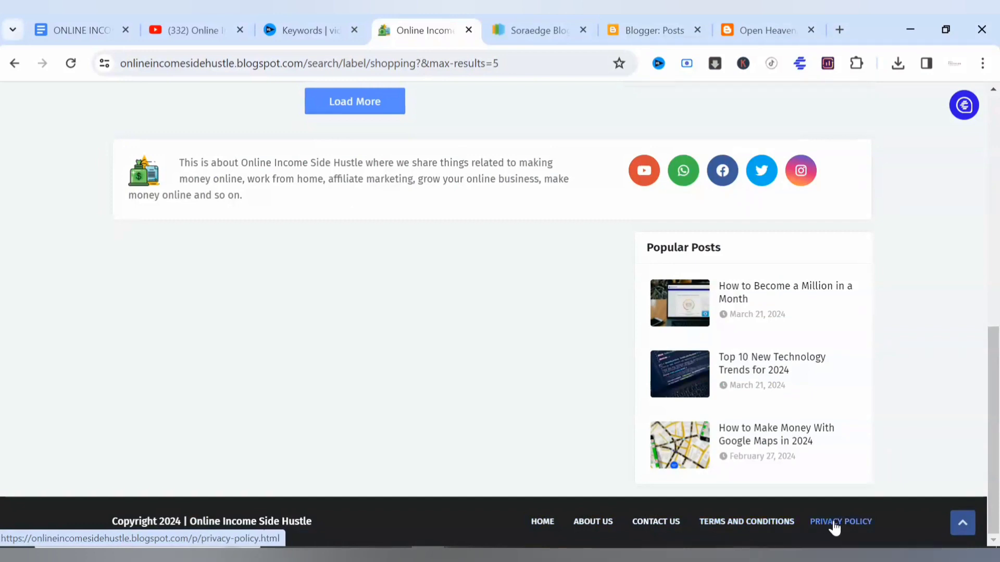
scroll(520, 404, "up", 15)
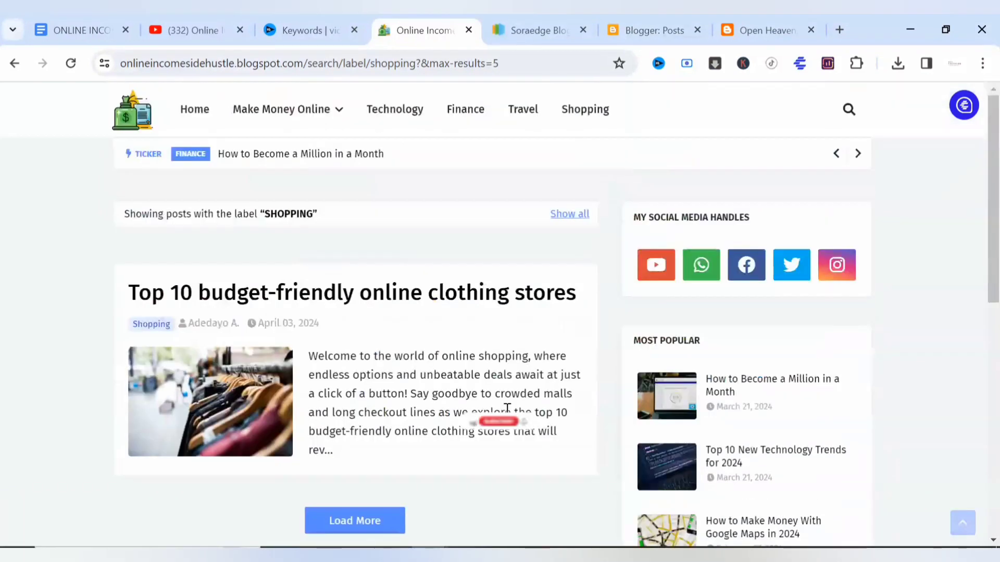